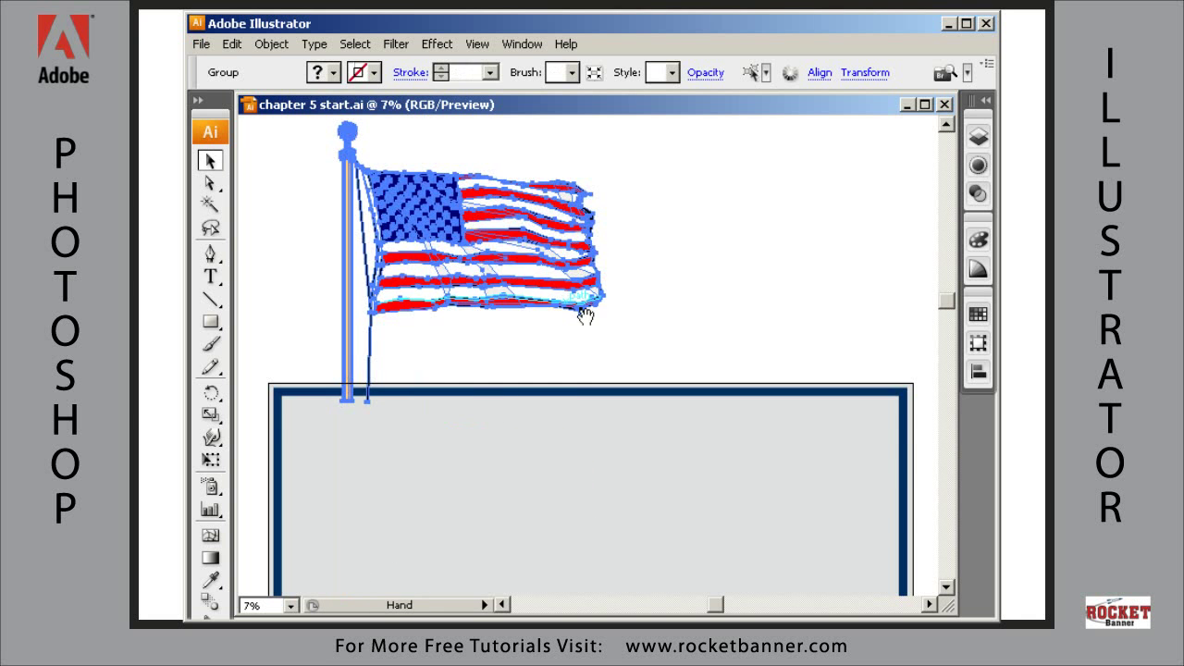
Move the flag higher above the banner and deselect it
drag(582, 312, 596, 490)
drag(497, 425, 516, 339)
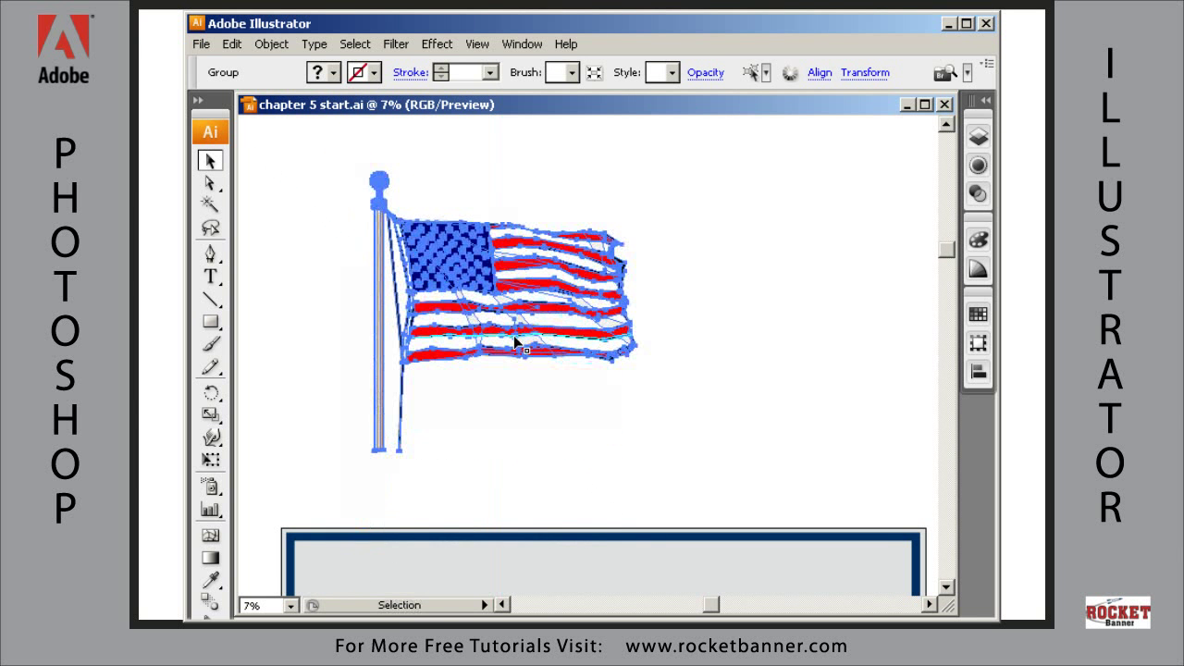
click(601, 457)
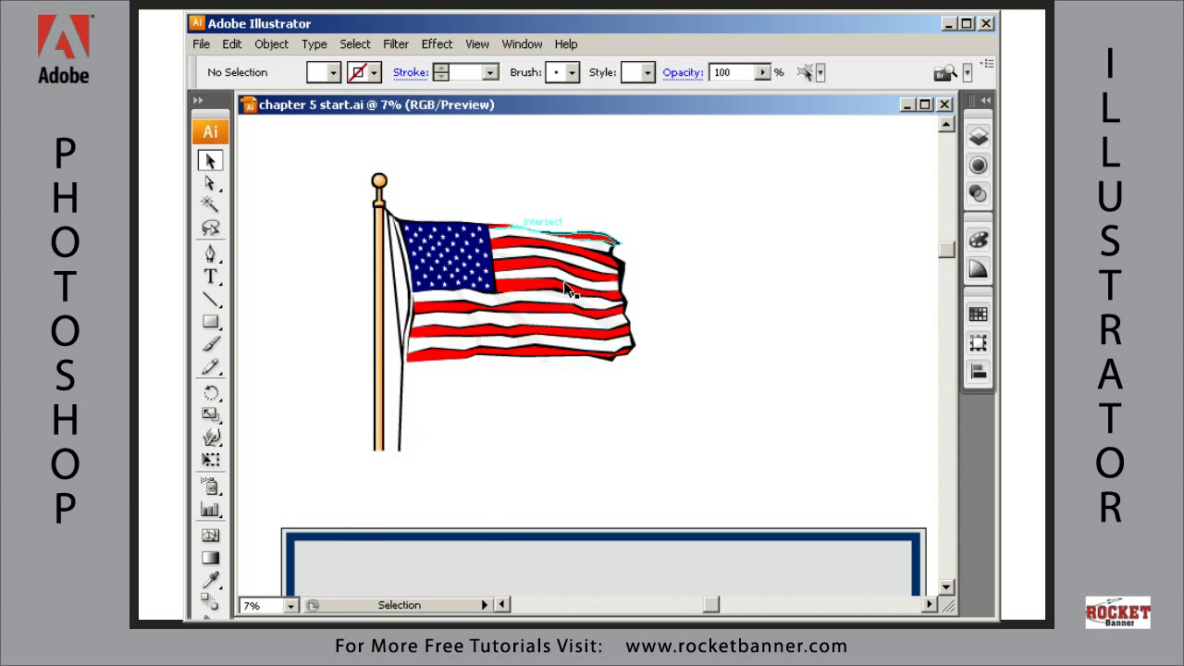
Delete the flagpole paths using the Group Selection Tool
click(210, 183)
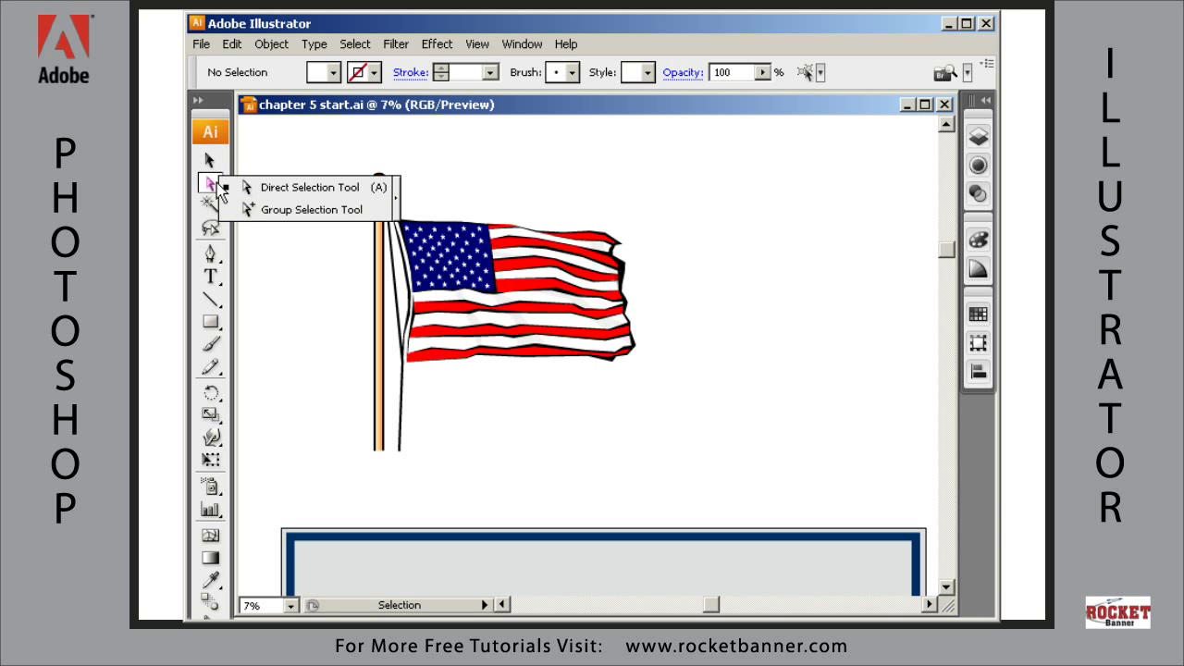
click(265, 211)
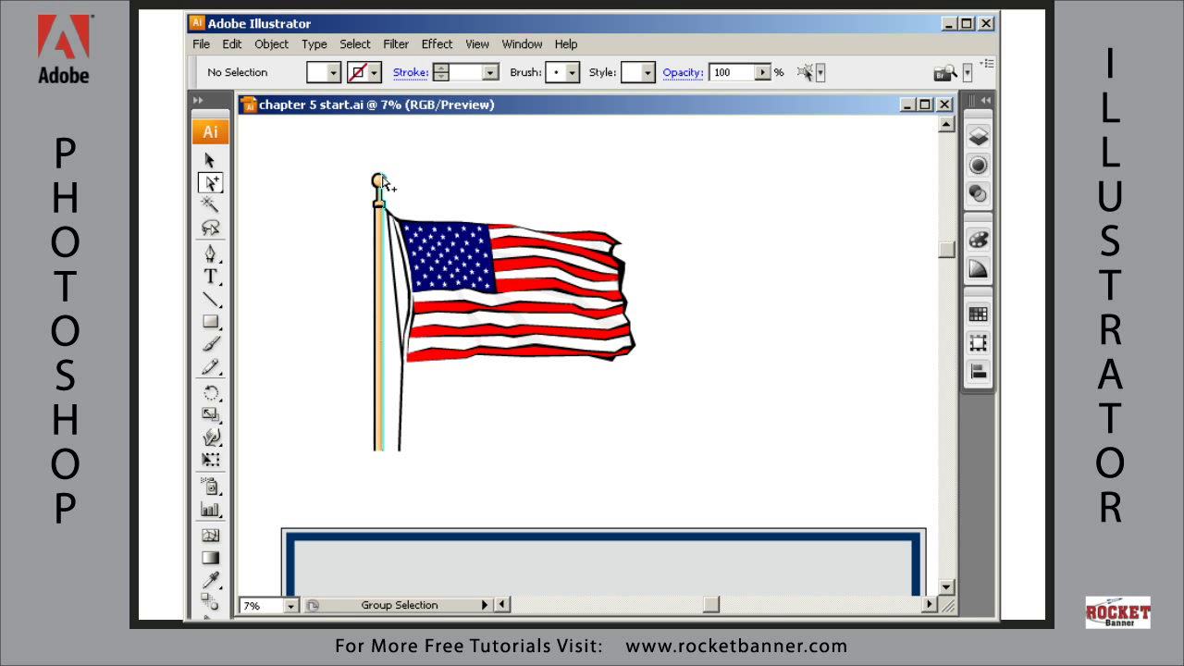
drag(351, 170, 390, 464)
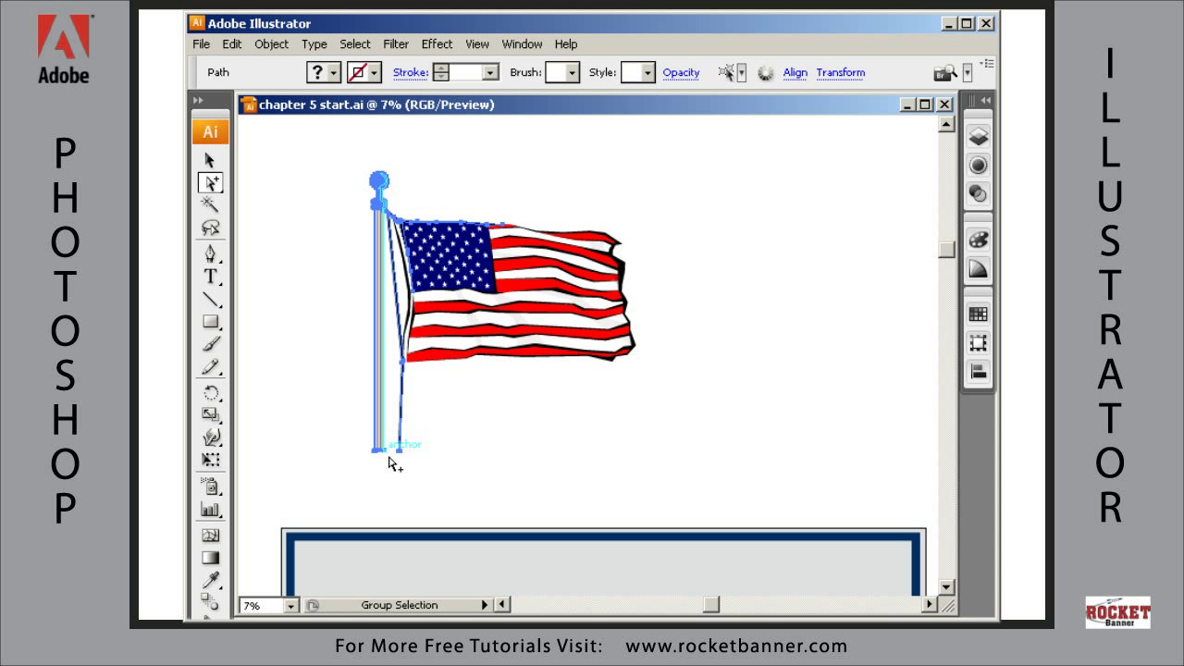
key(Delete)
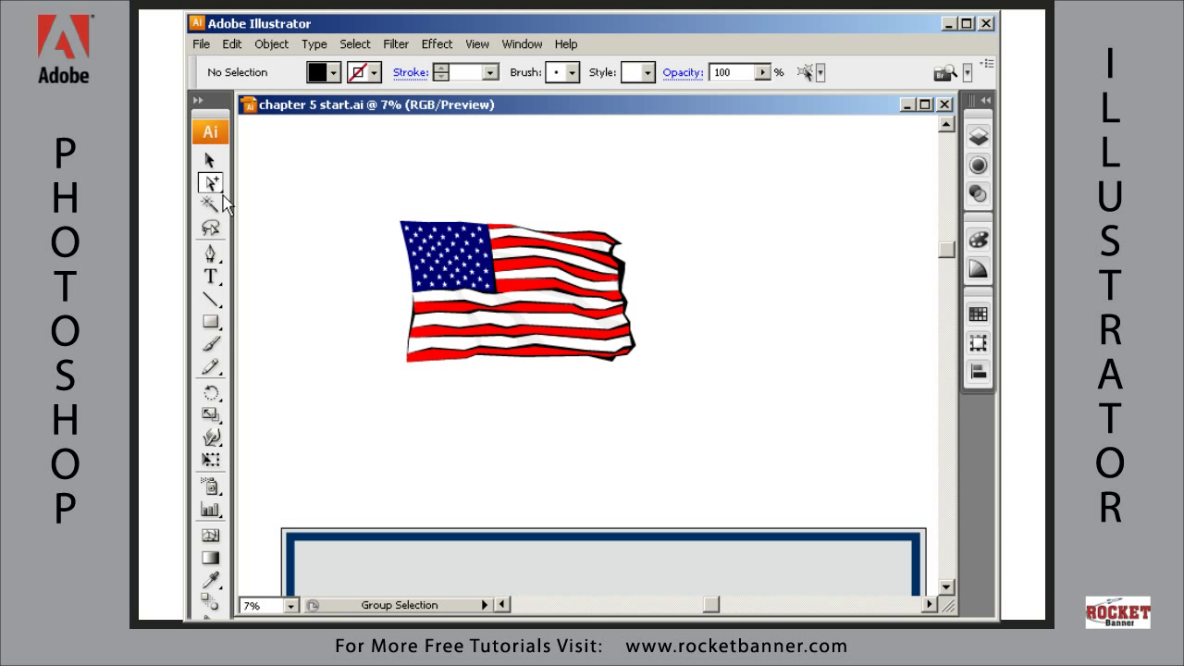
Select the whole flag group and check its clipping path contents in Layers
click(210, 161)
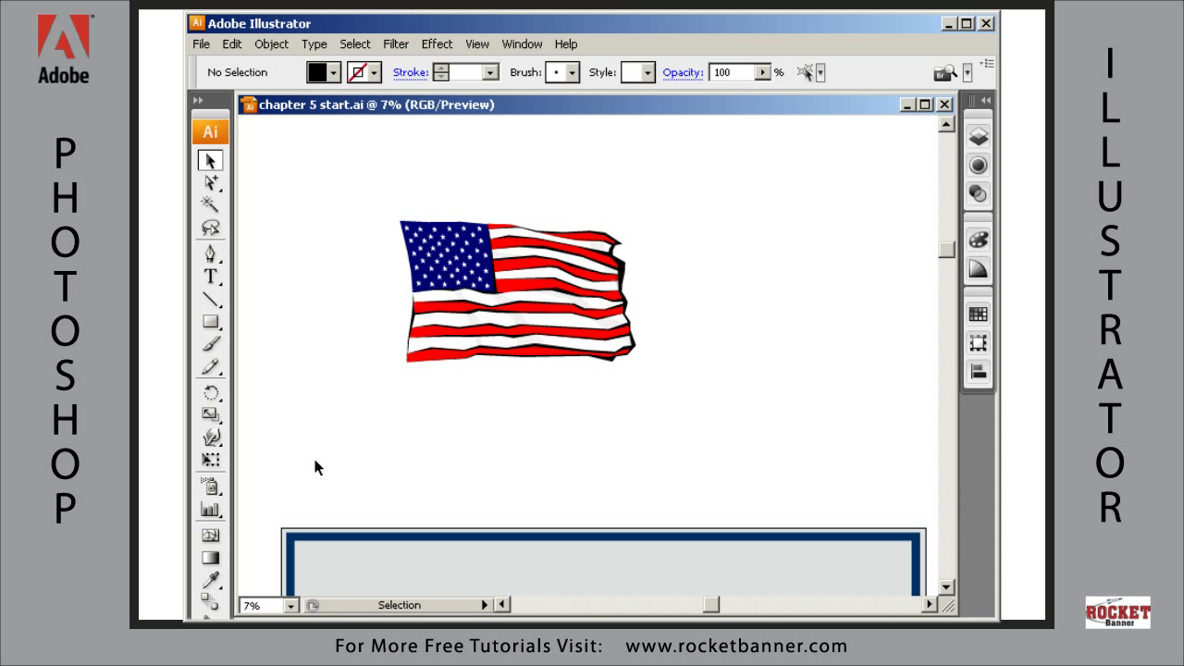
drag(336, 368, 343, 416)
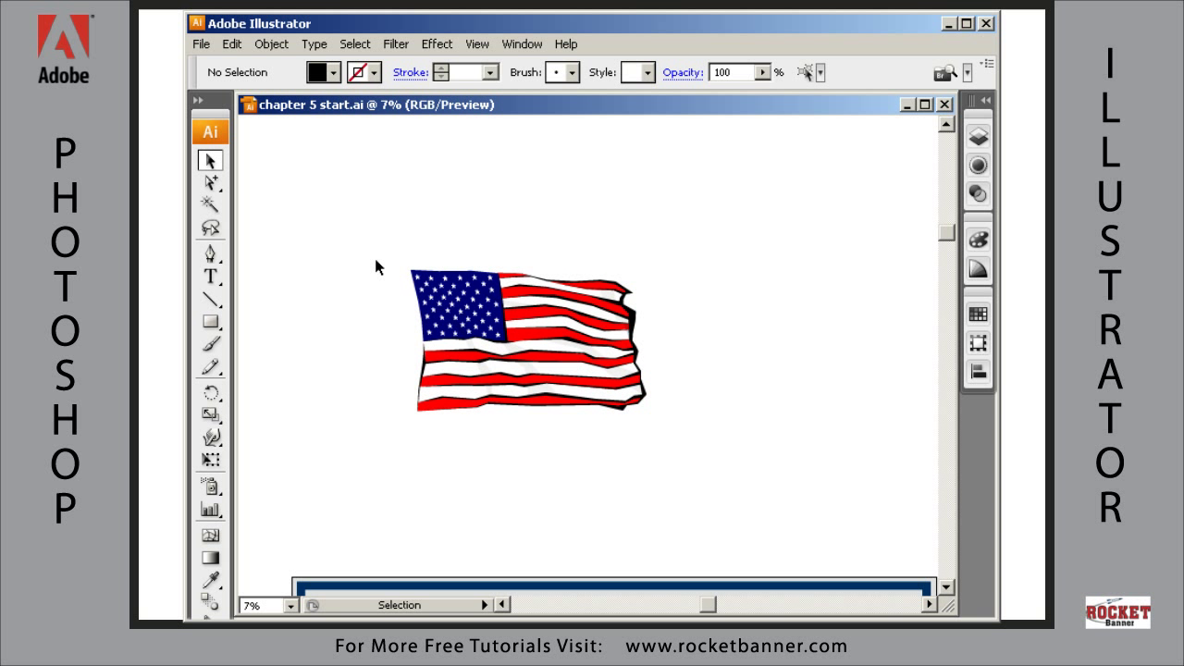
drag(376, 262, 701, 445)
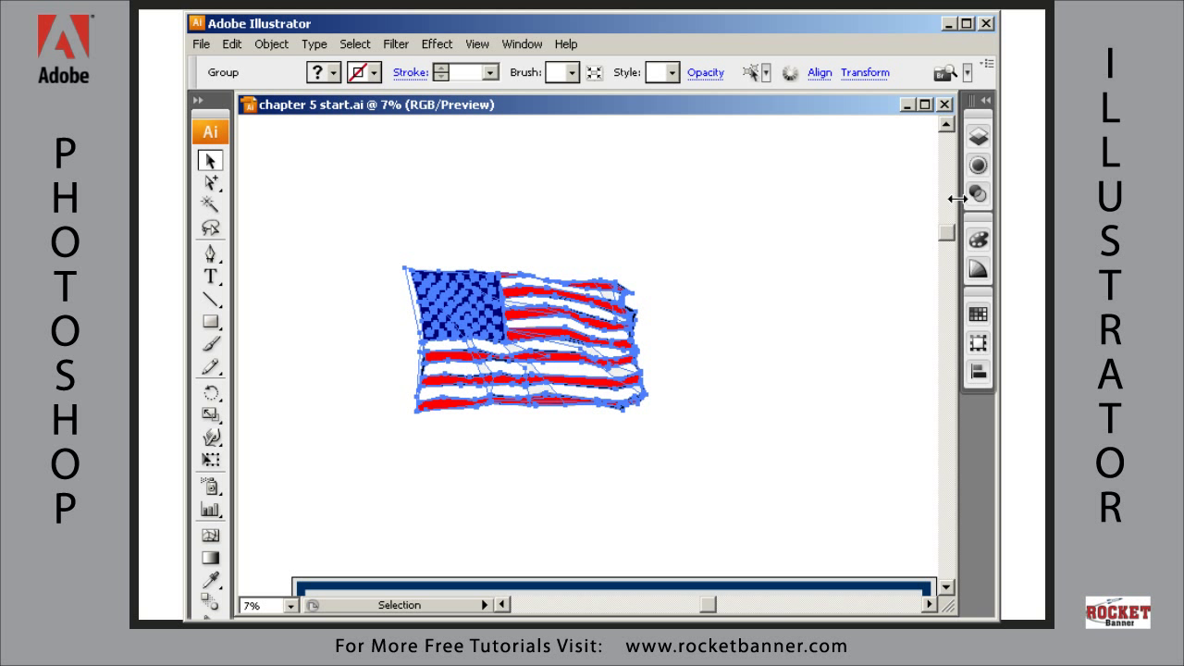
click(978, 136)
click(789, 180)
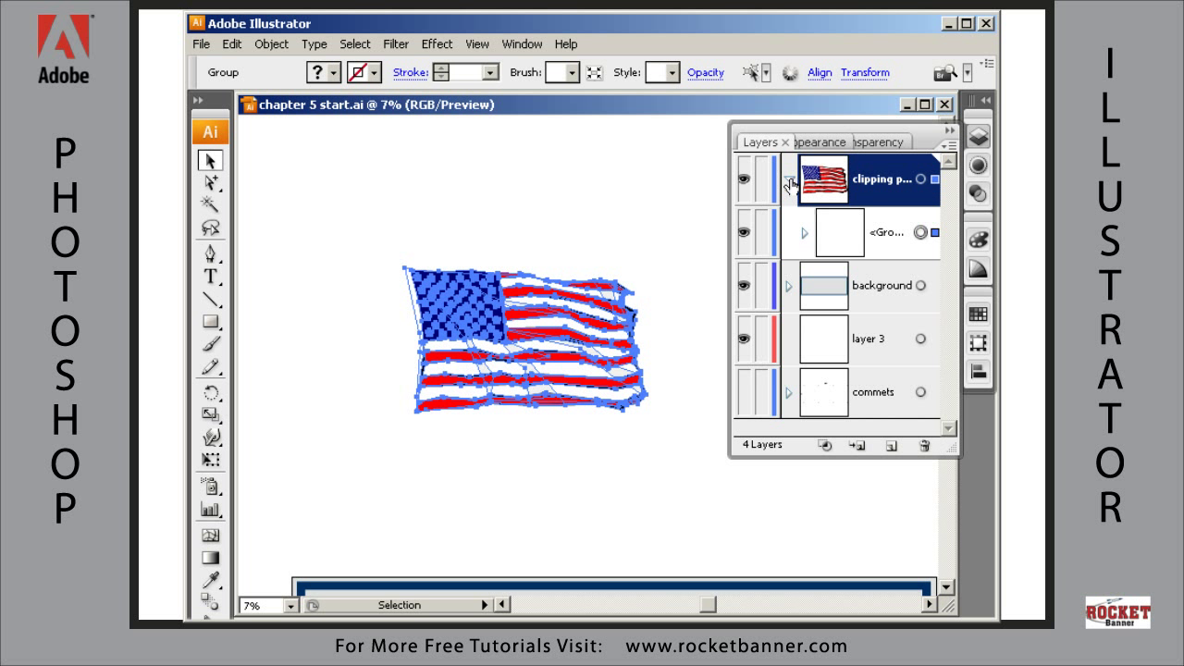
click(978, 136)
Position the flag centred above the banner, then deselect it
drag(344, 212, 710, 387)
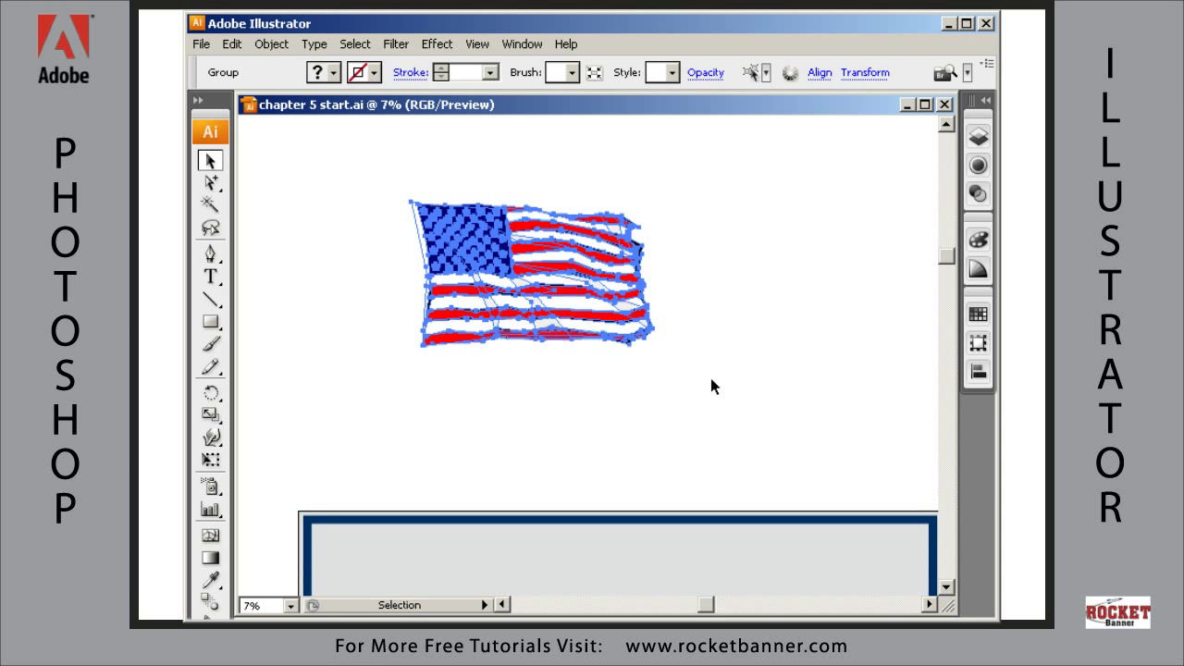
drag(567, 293, 626, 401)
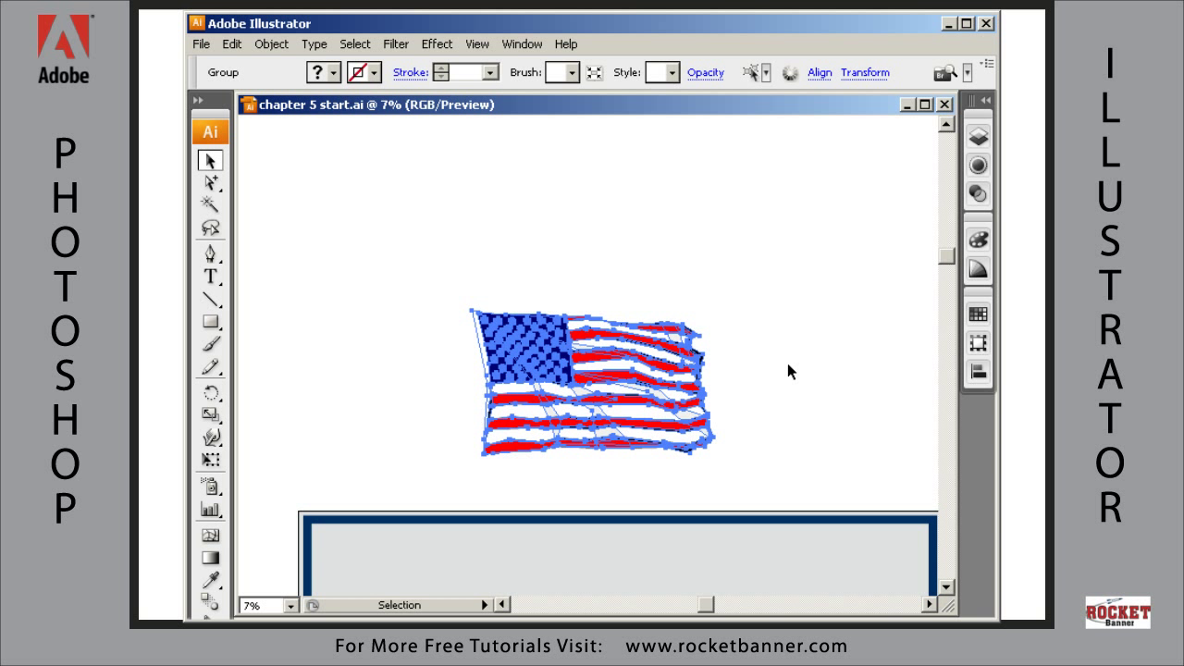
drag(779, 391, 795, 328)
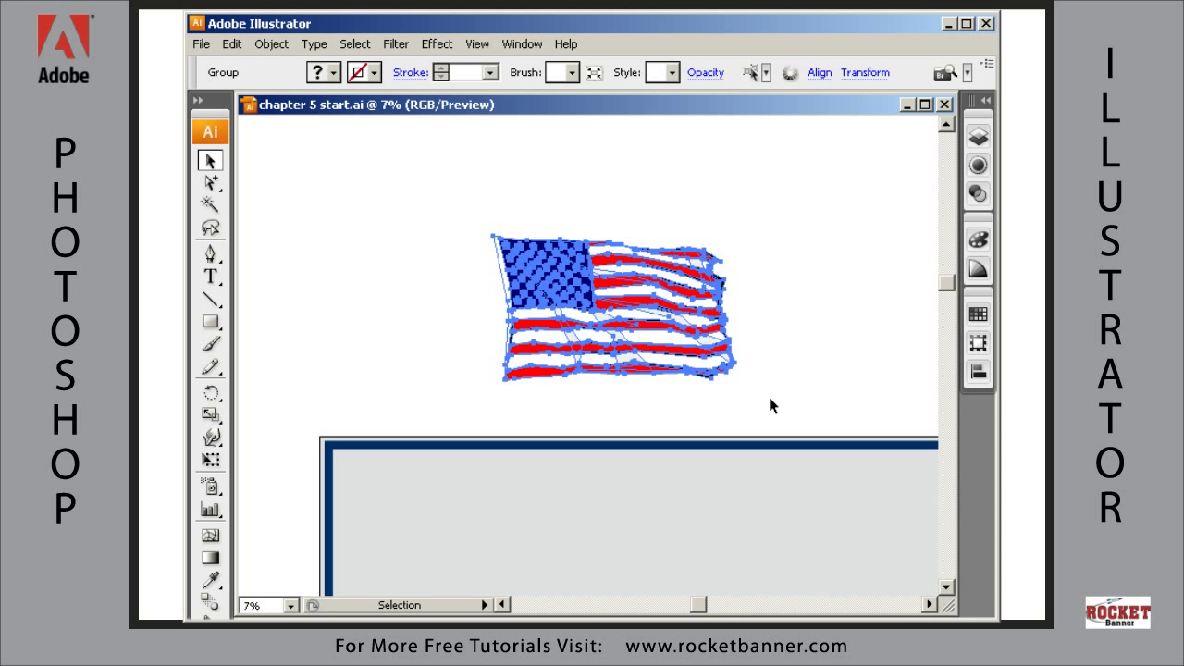
drag(783, 471, 750, 409)
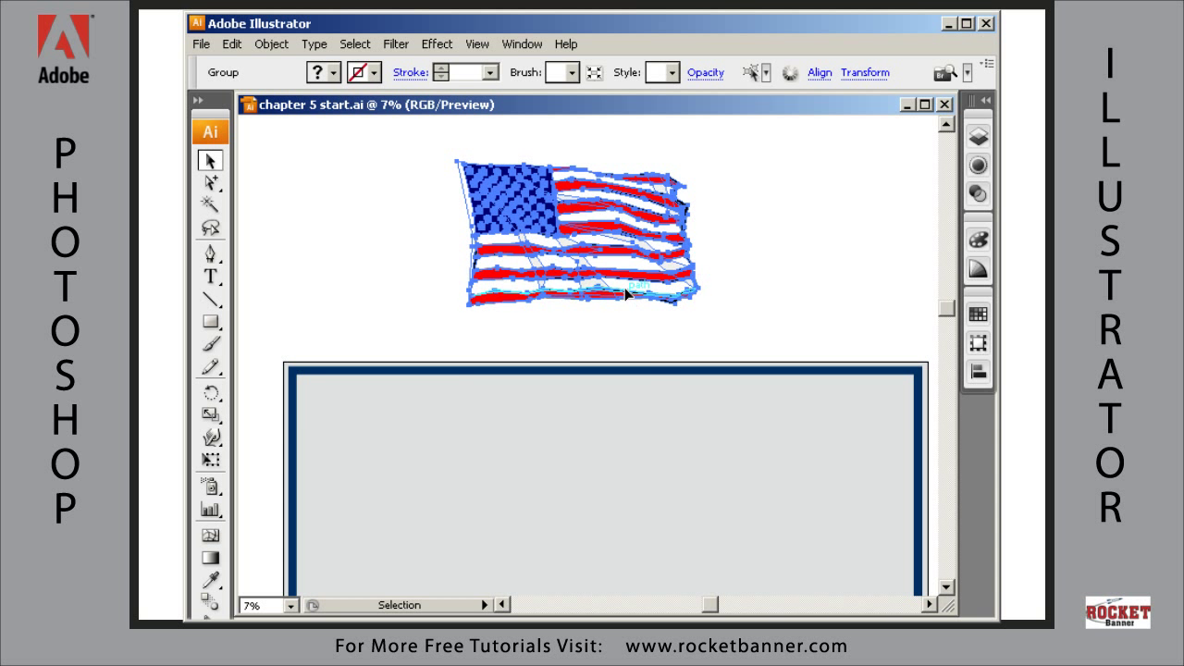
drag(648, 366, 641, 490)
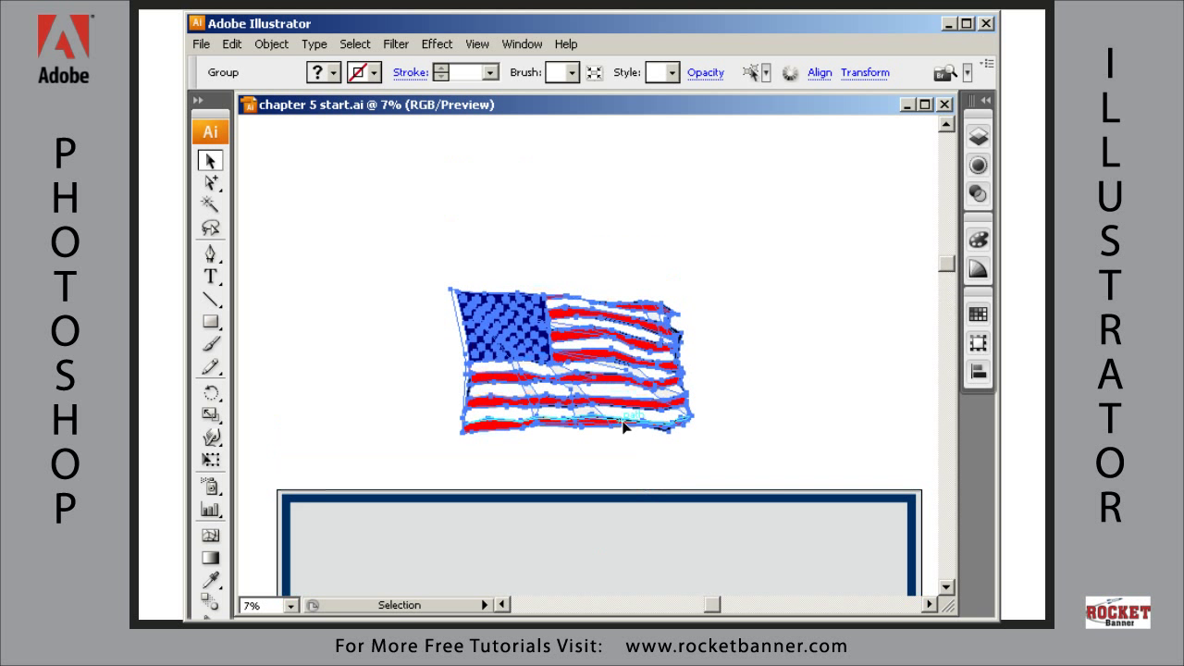
drag(624, 423, 616, 278)
click(613, 411)
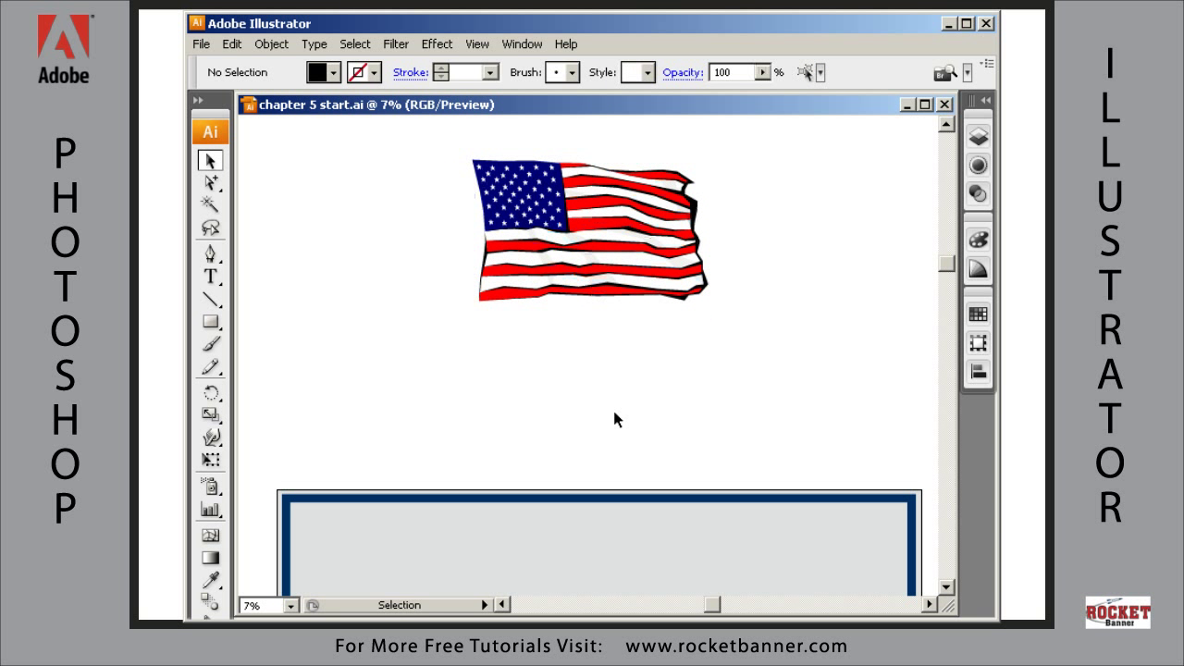
Set the Type tool's font to Impact at 800 pt
click(210, 277)
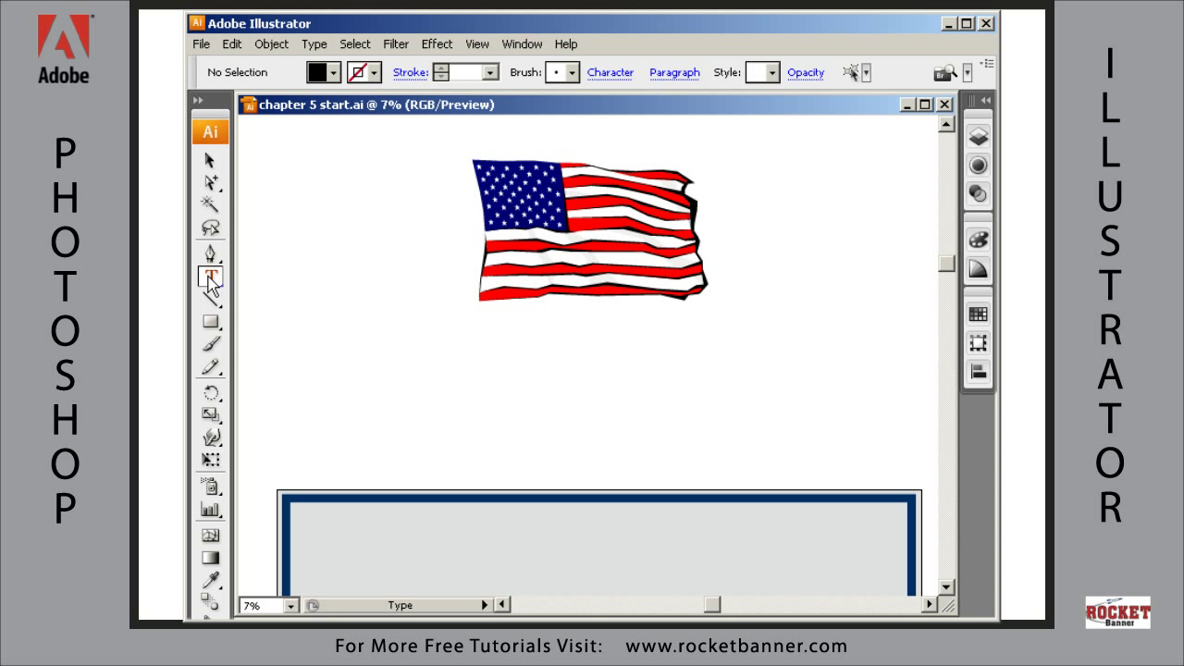
click(607, 73)
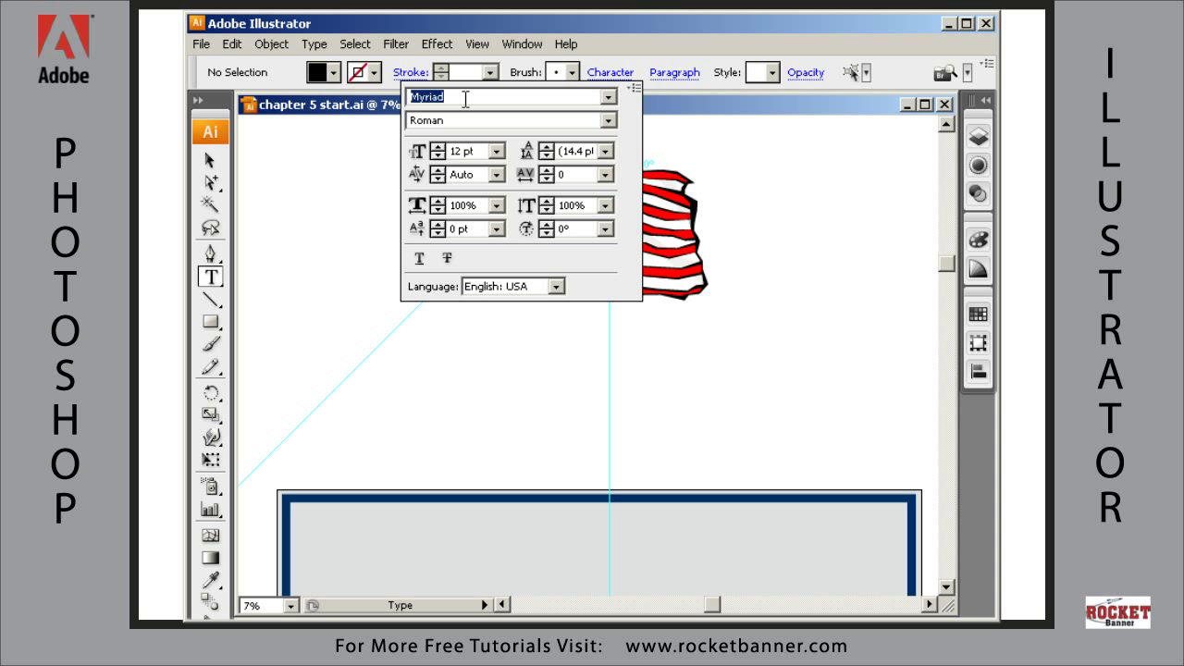
text(Impact)
key(Return)
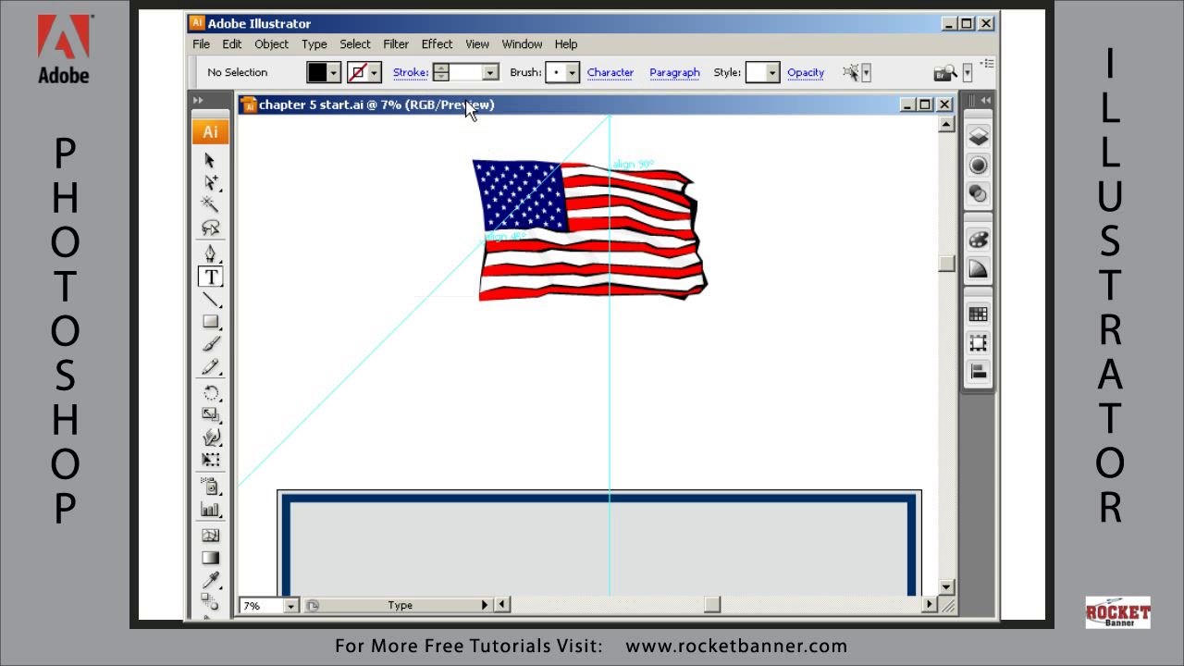
click(611, 72)
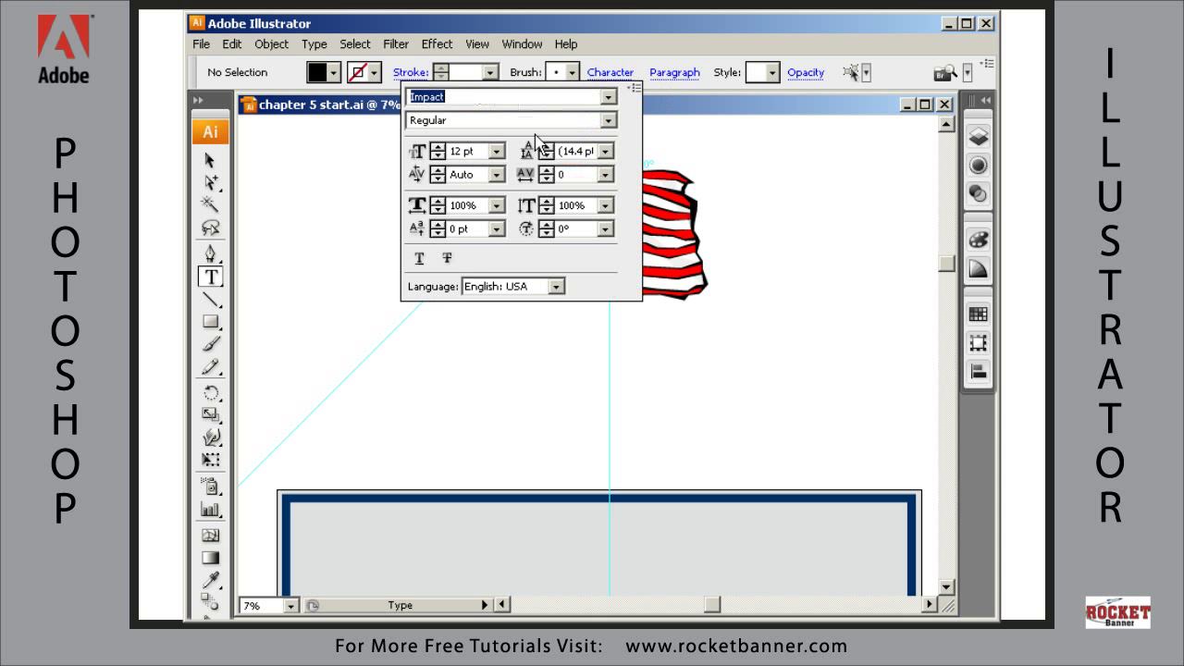
click(477, 151)
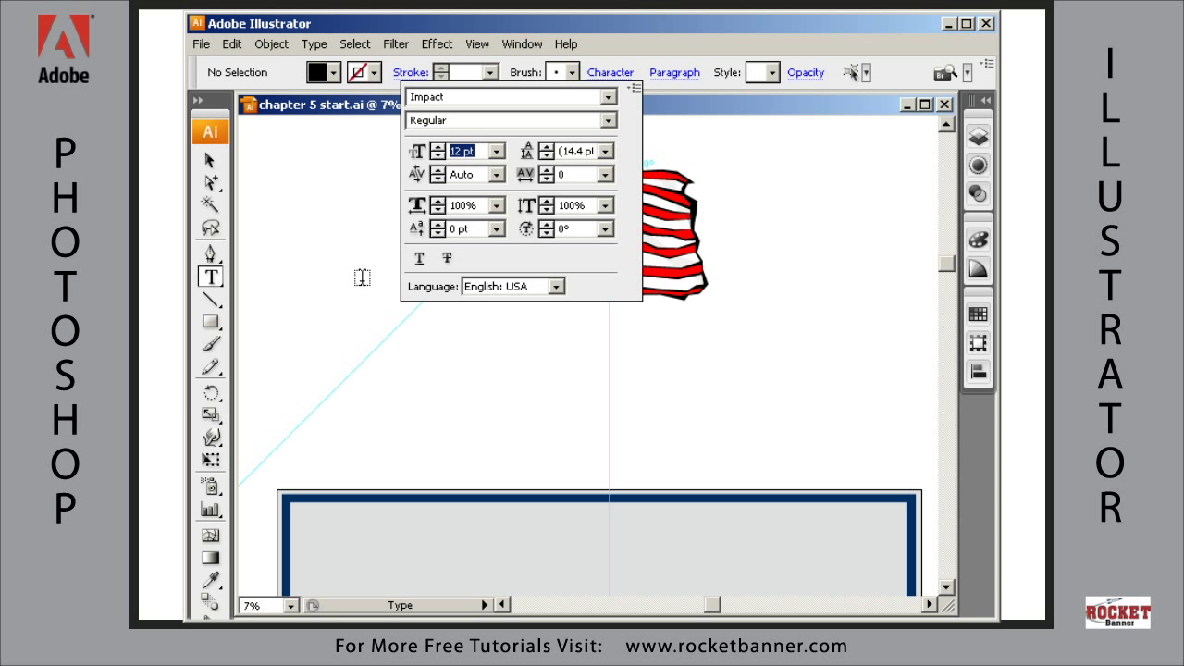
text(800)
key(Return)
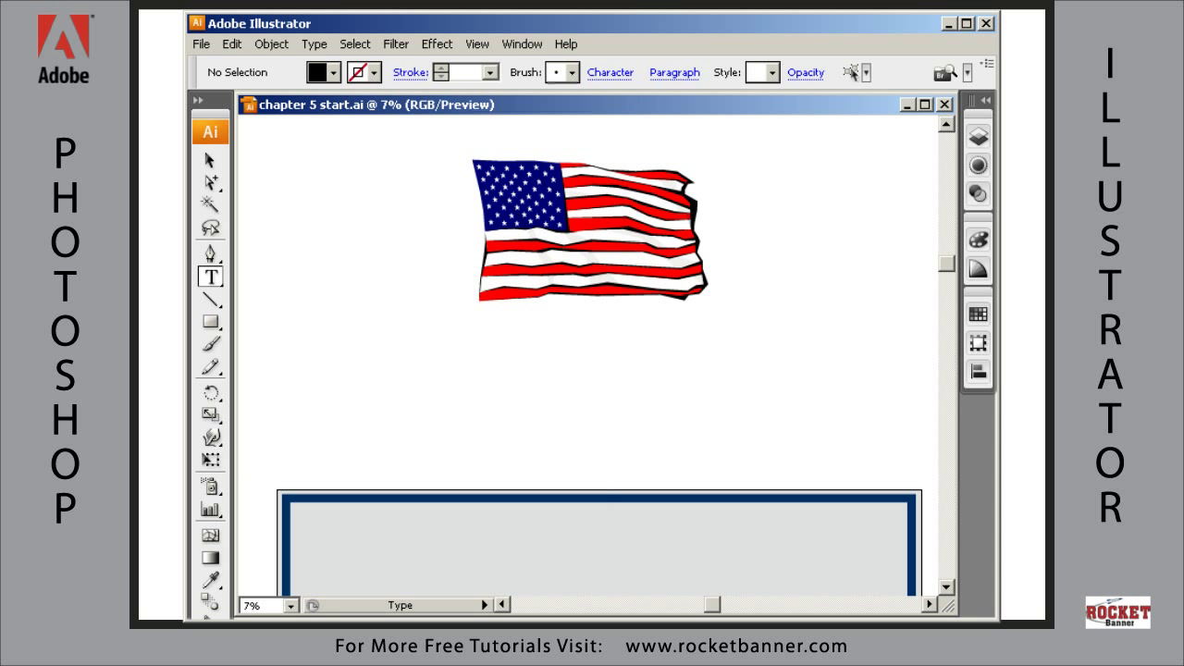
Type 'patriot' just below the flag
click(452, 381)
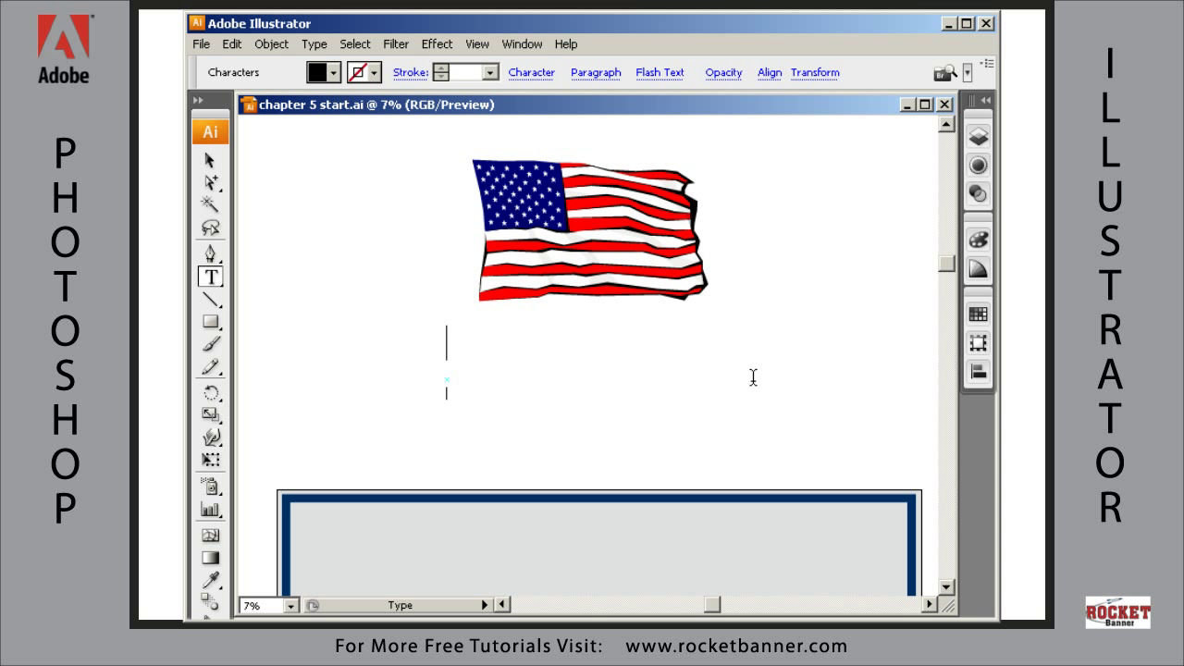
text(pa)
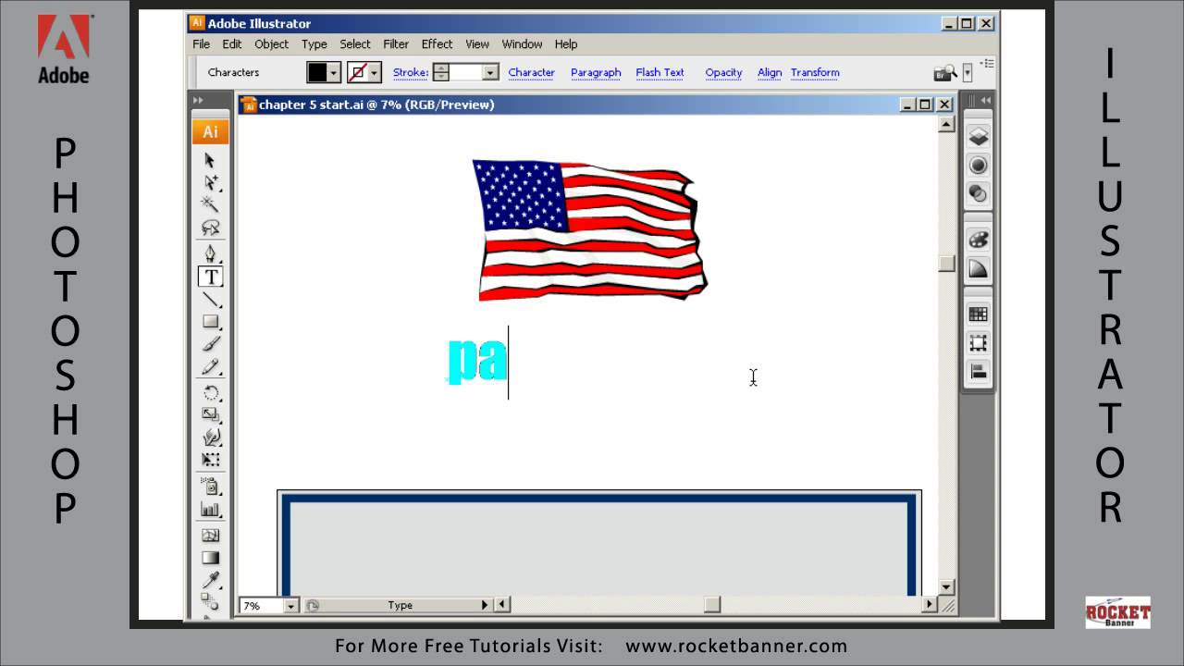
text(triot)
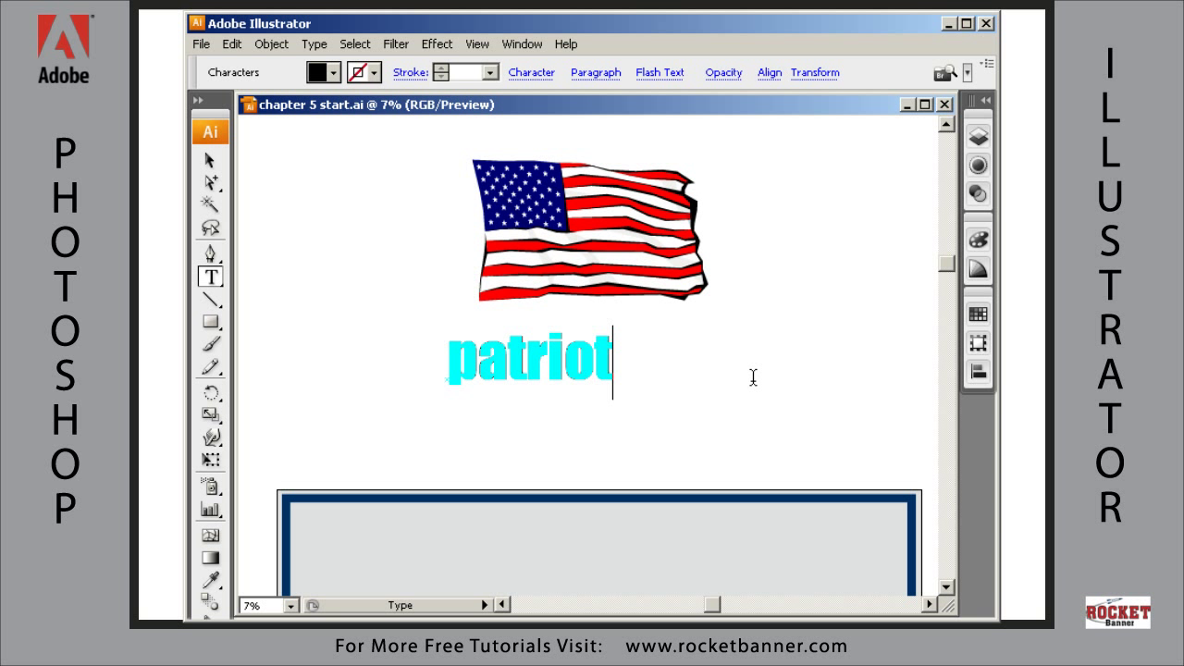
click(209, 161)
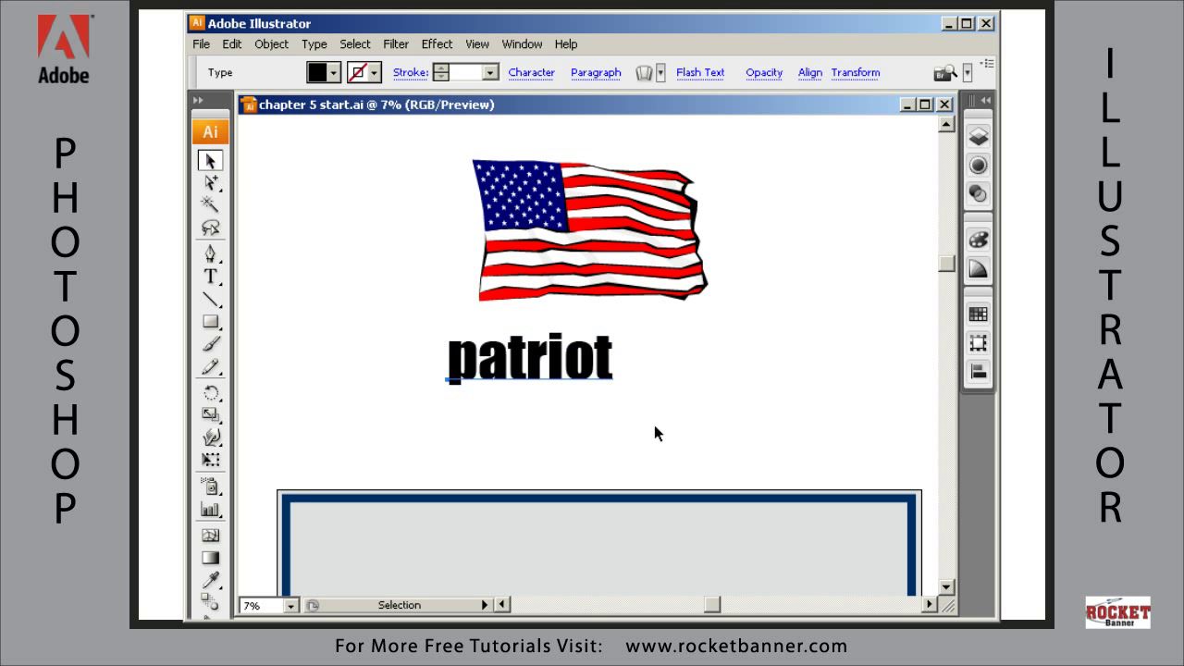
Enlarge 'patriot' with Free Transform and place it just below the flag
drag(539, 364, 589, 365)
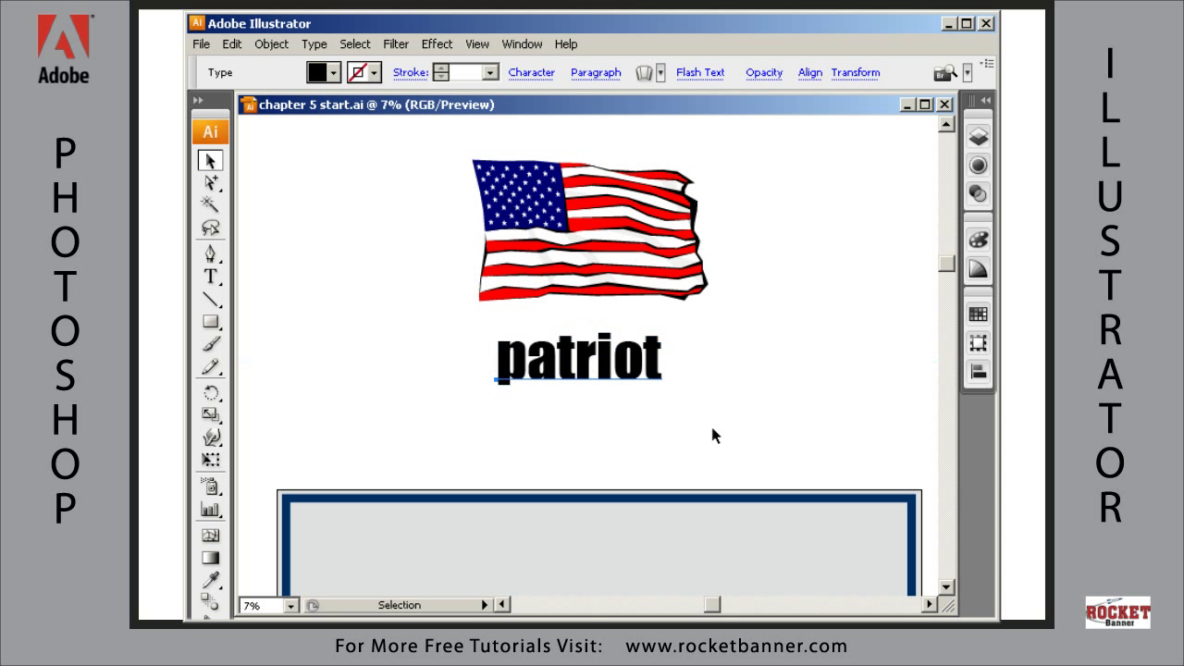
drag(711, 431, 696, 333)
drag(566, 257, 546, 294)
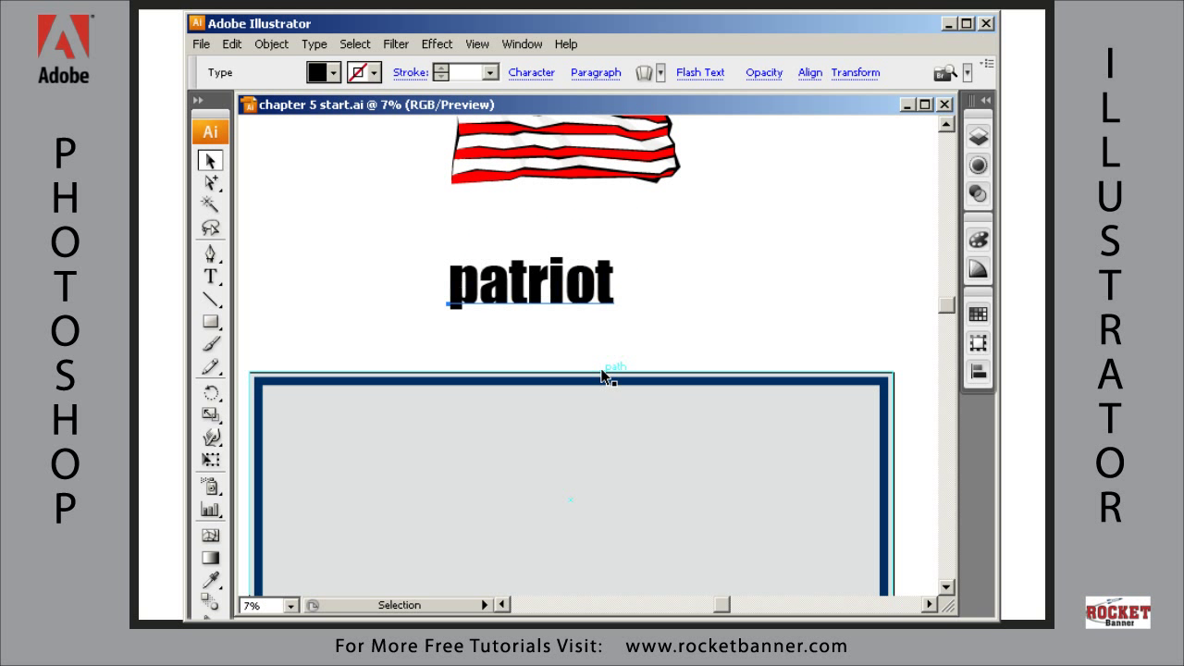
key(e)
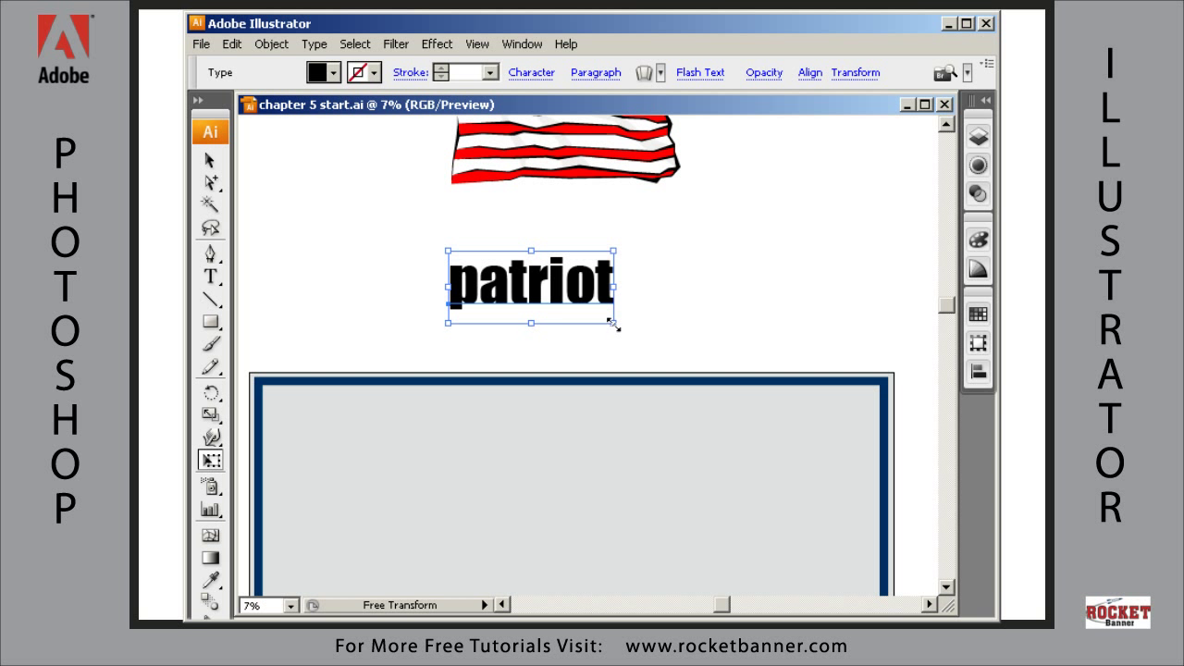
drag(614, 323, 645, 340)
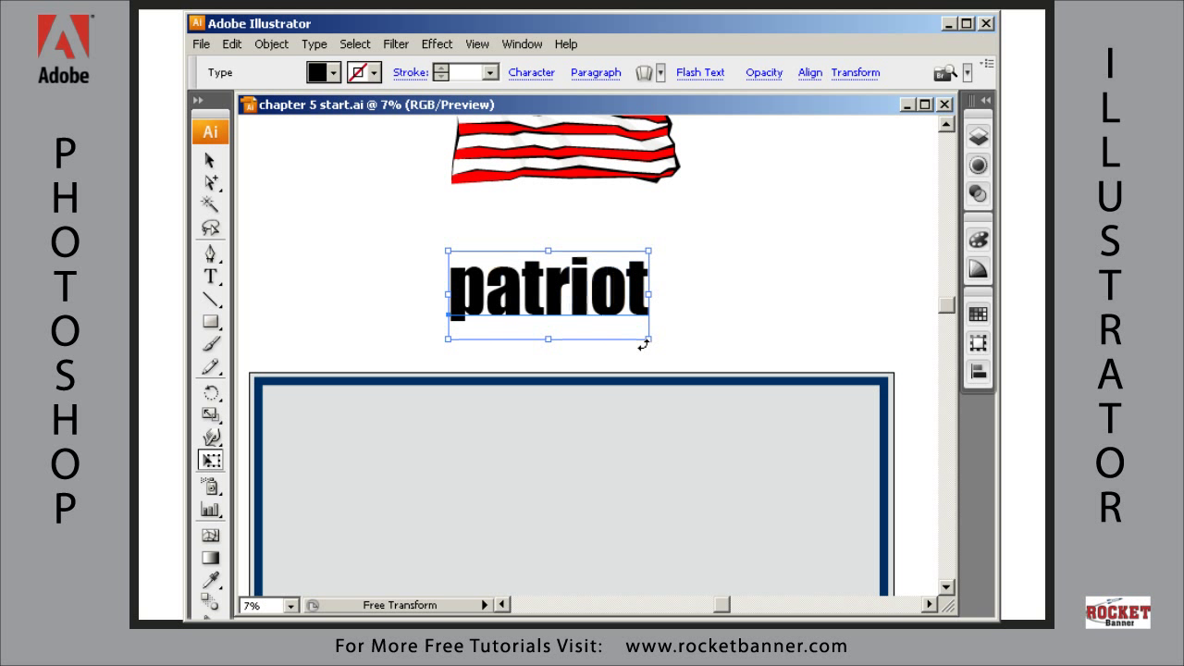
drag(580, 281, 529, 282)
drag(694, 307, 696, 404)
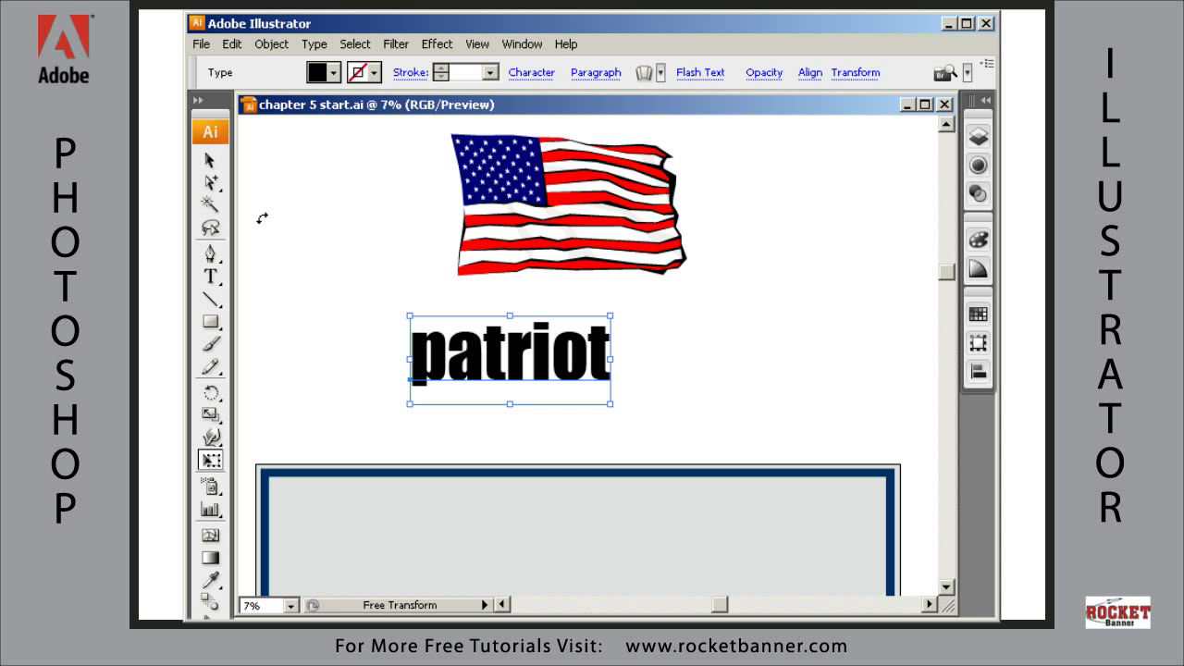
Convert the 'patriot' text to outlines with Ctrl+Shift+O
click(210, 160)
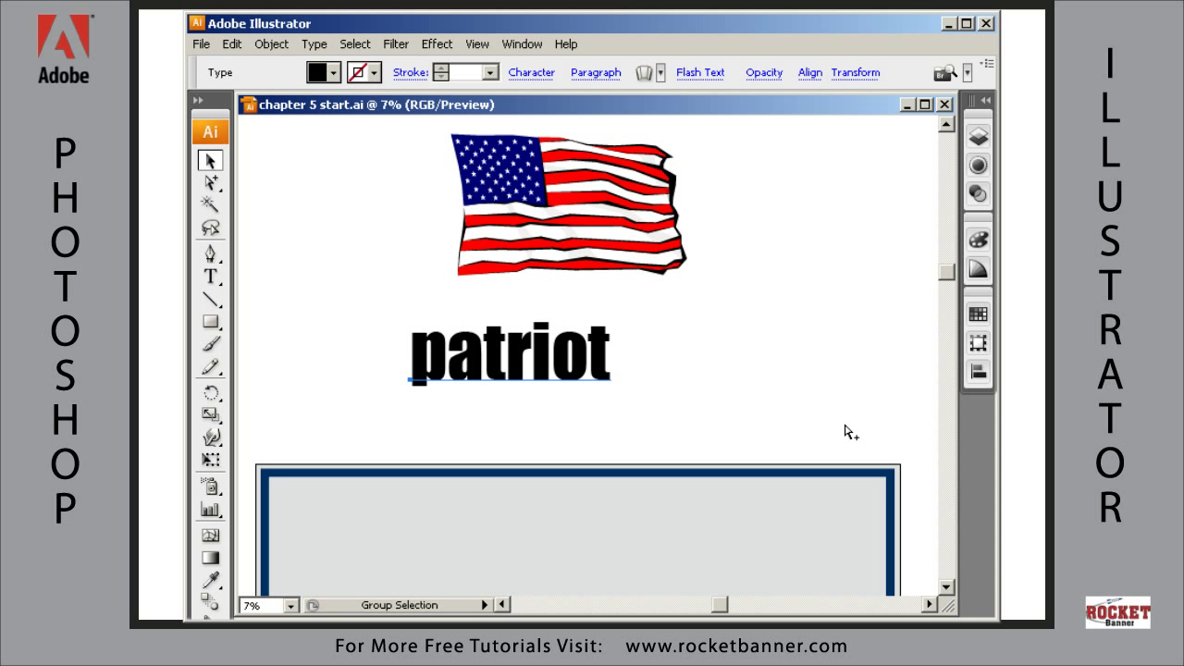
key(shift)
key(ctrl+shift+o)
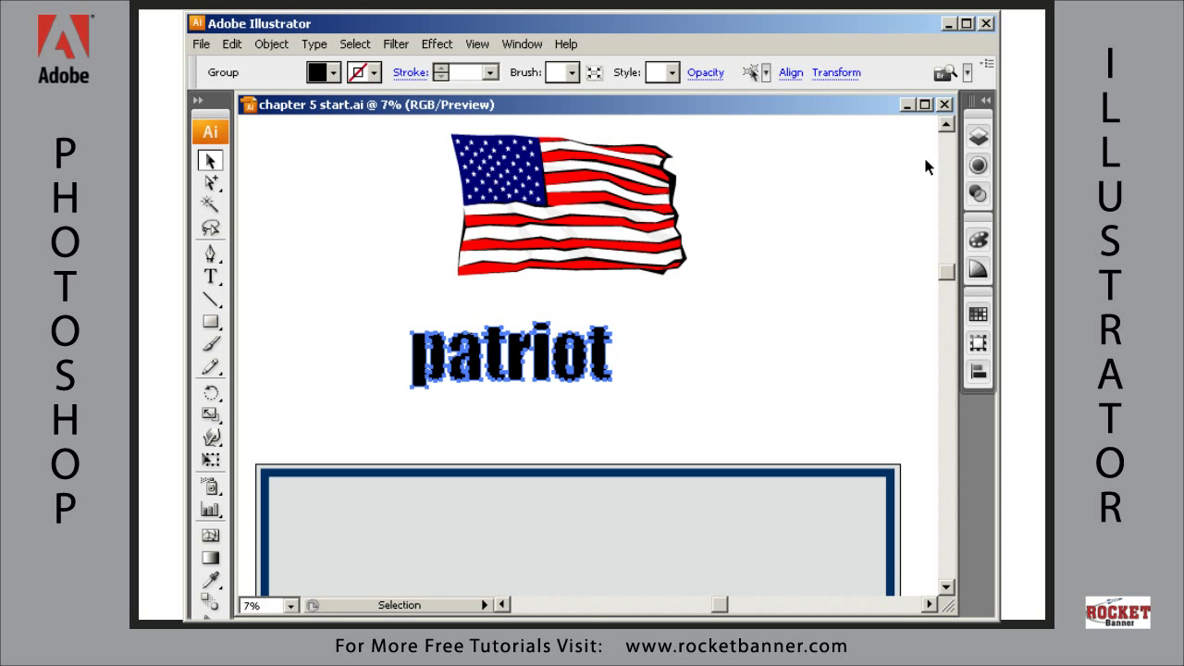
Expand the 'patriot' group in the Layers panel to list each letter
click(978, 136)
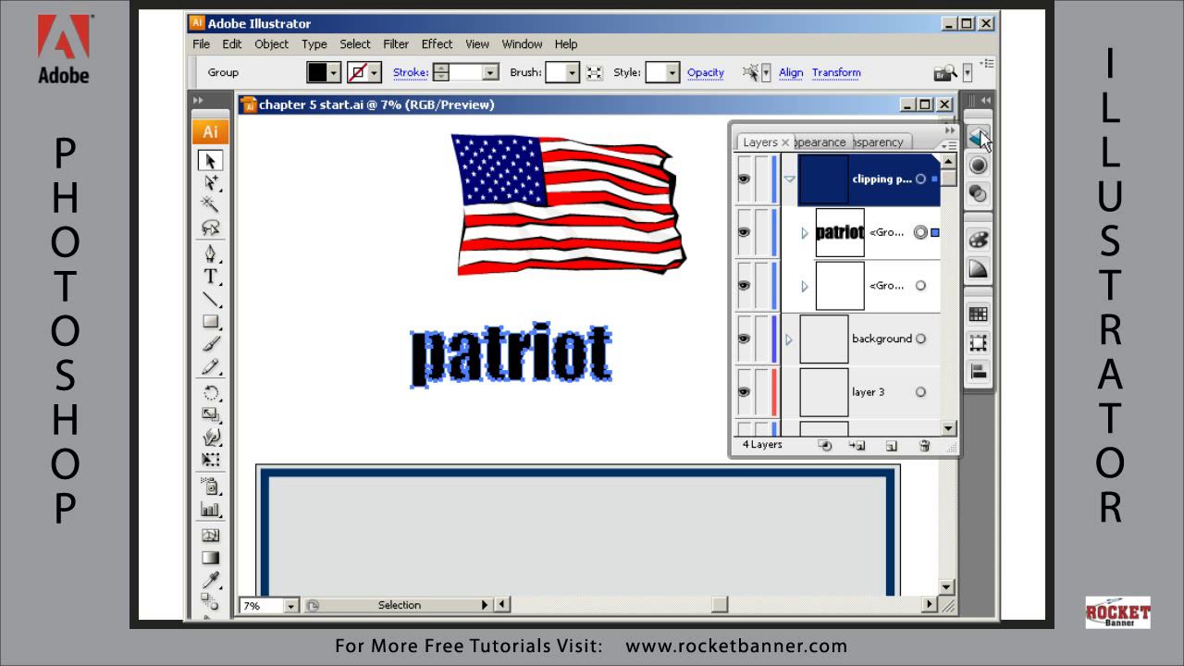
click(805, 233)
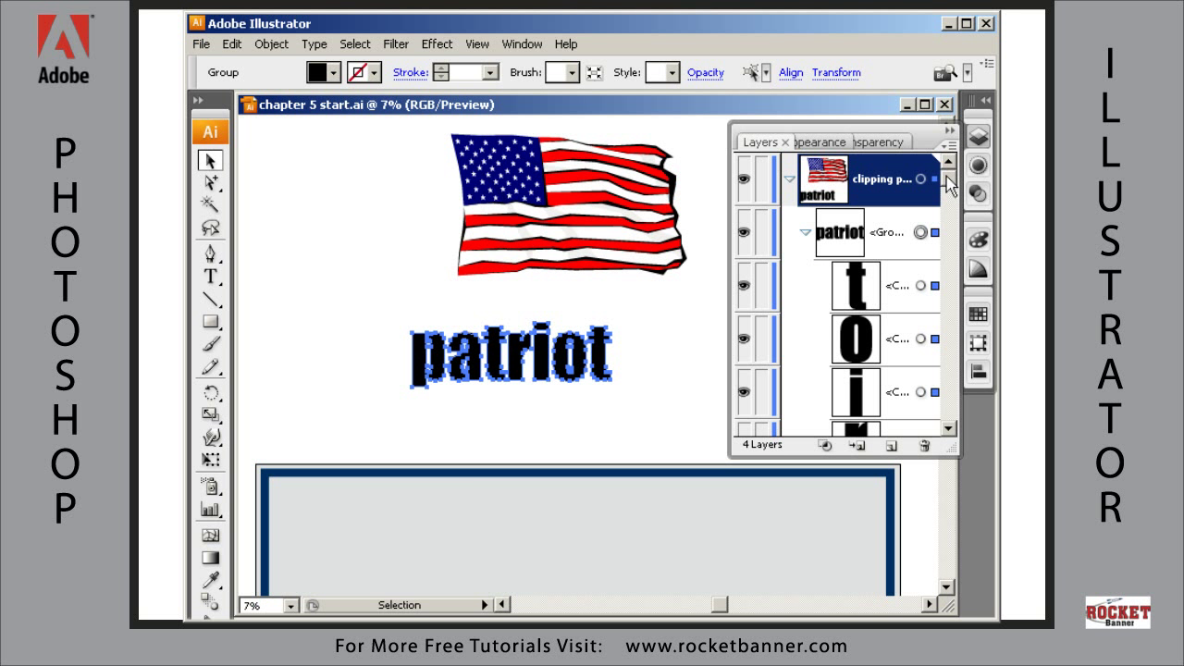
click(949, 428)
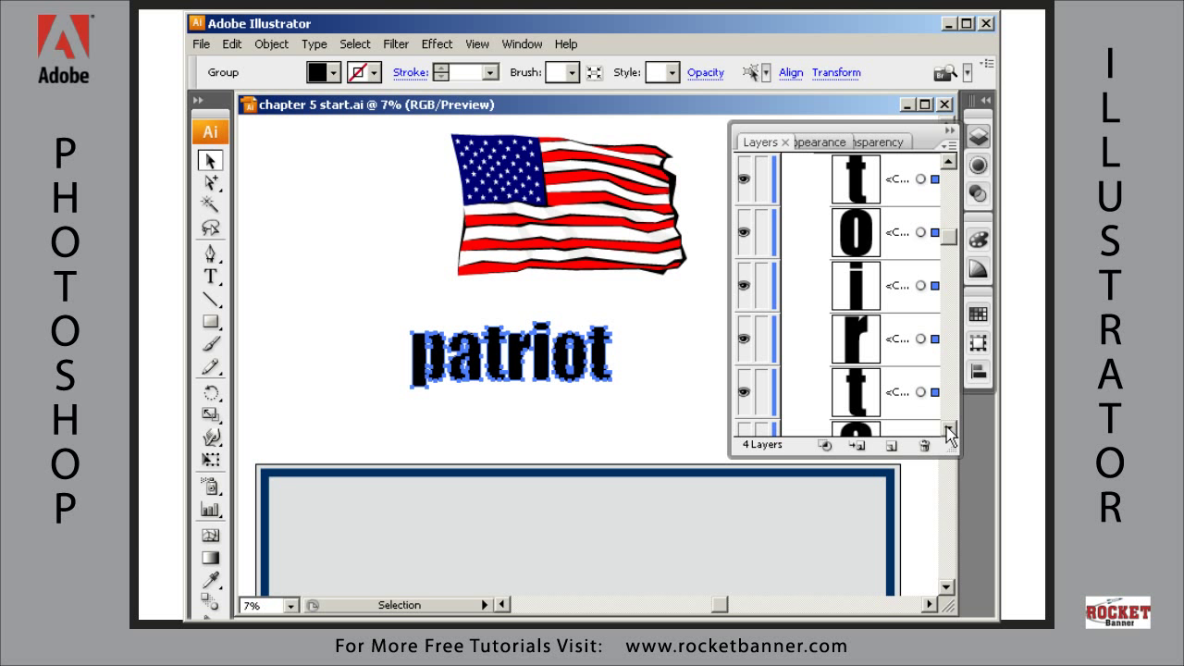
click(949, 429)
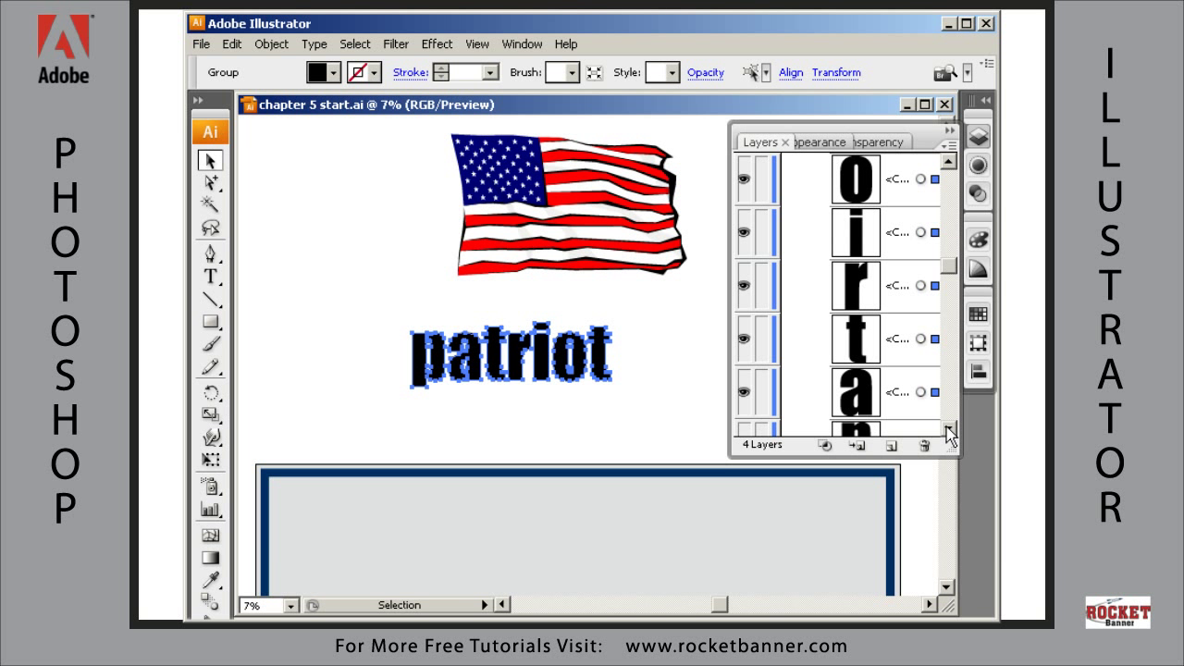
Combine the 'patriot' letters into one compound path
click(272, 44)
mouse_move(291, 496)
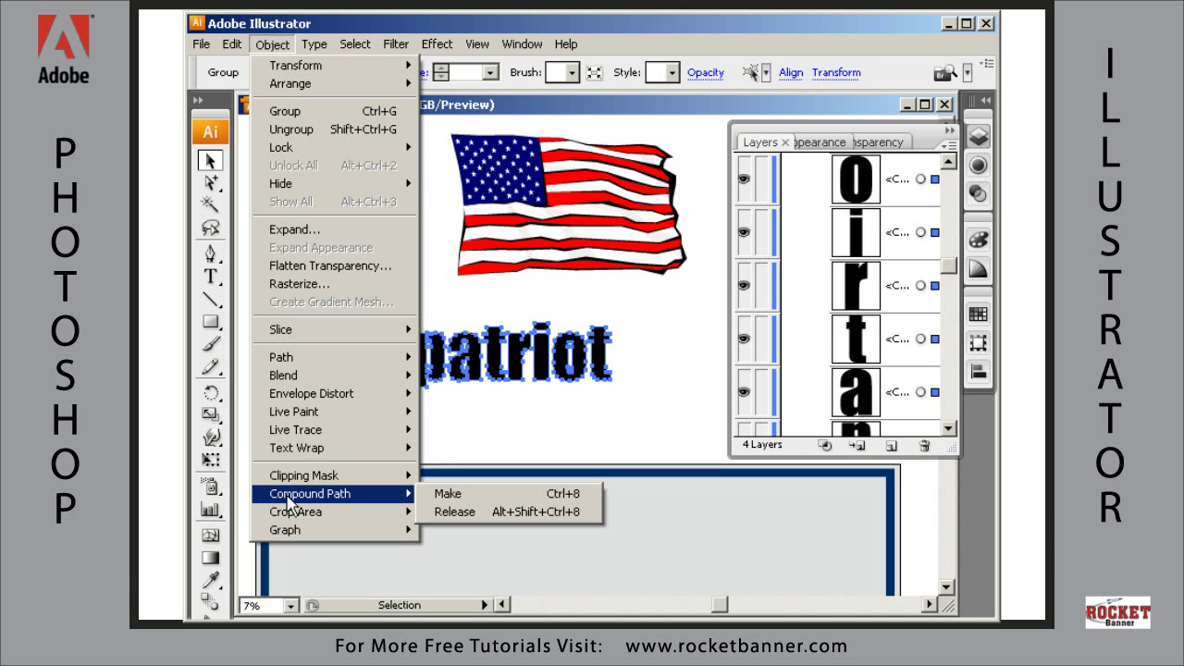
click(451, 494)
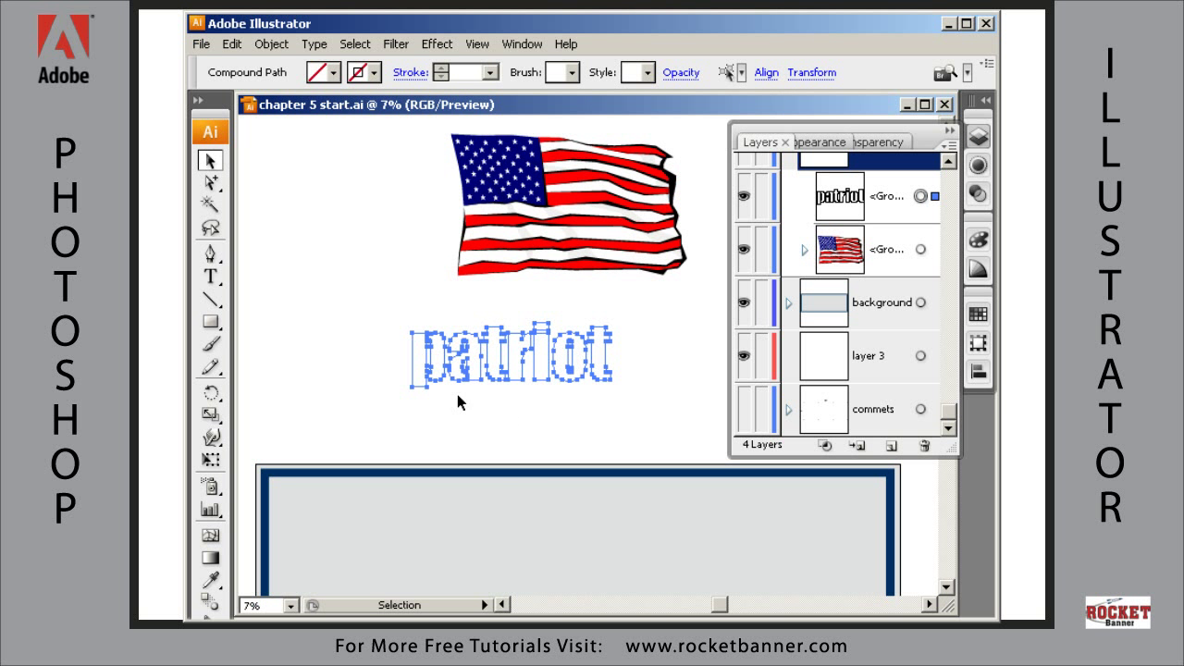
Give the 'patriot' word a black stroke, then deselect and collapse the Layers panel
click(363, 73)
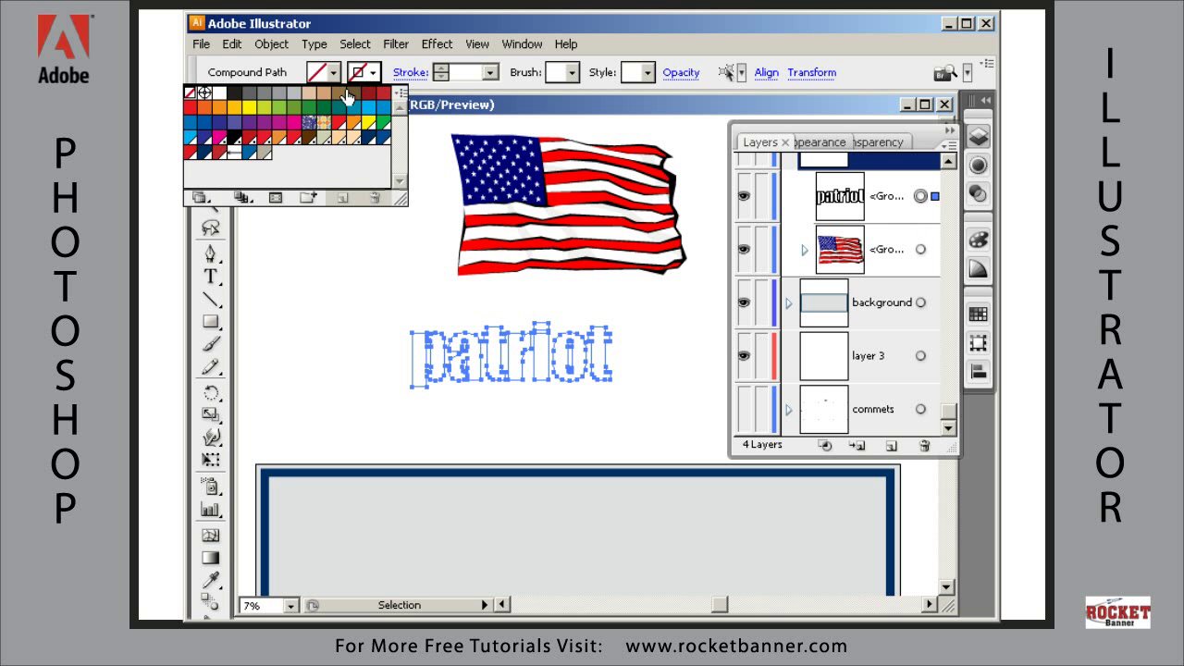
click(235, 93)
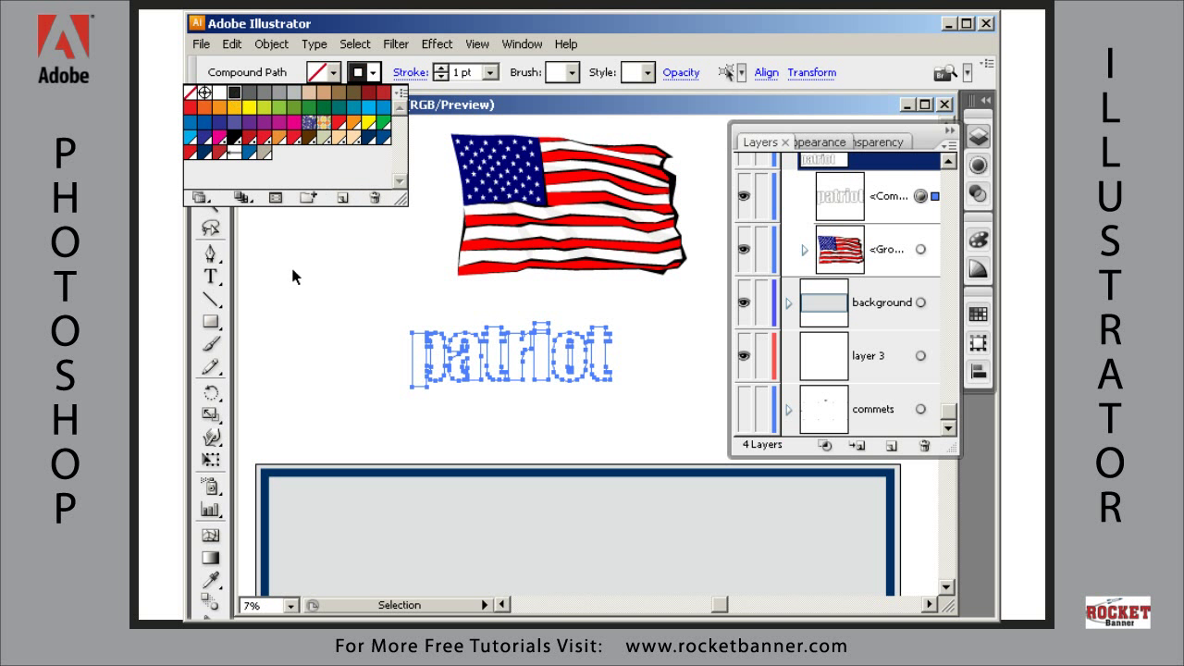
click(303, 306)
click(303, 306)
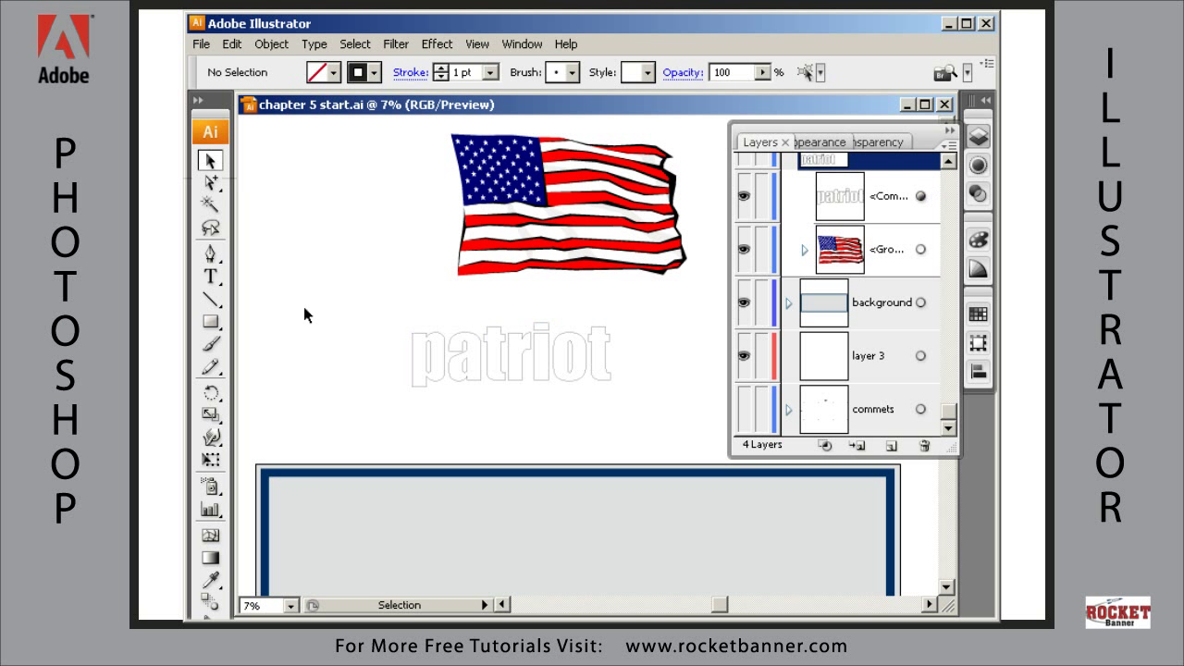
click(978, 136)
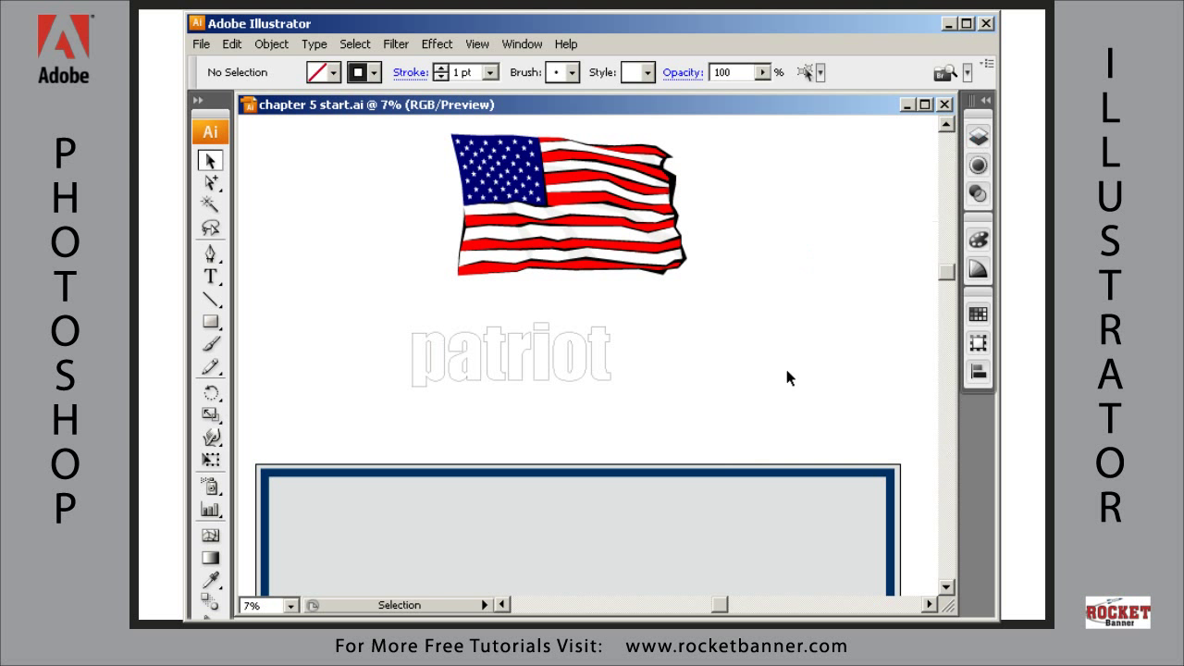
Move the outlined 'patriot' onto the flag's top half and select both together
click(615, 378)
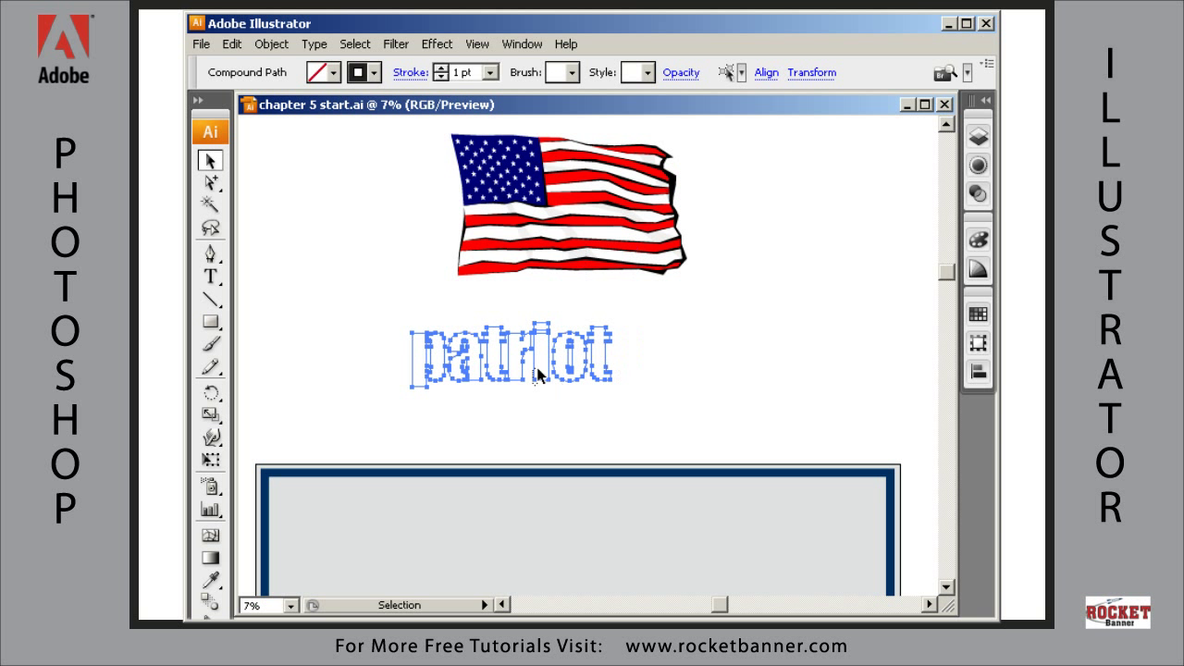
drag(528, 354, 592, 172)
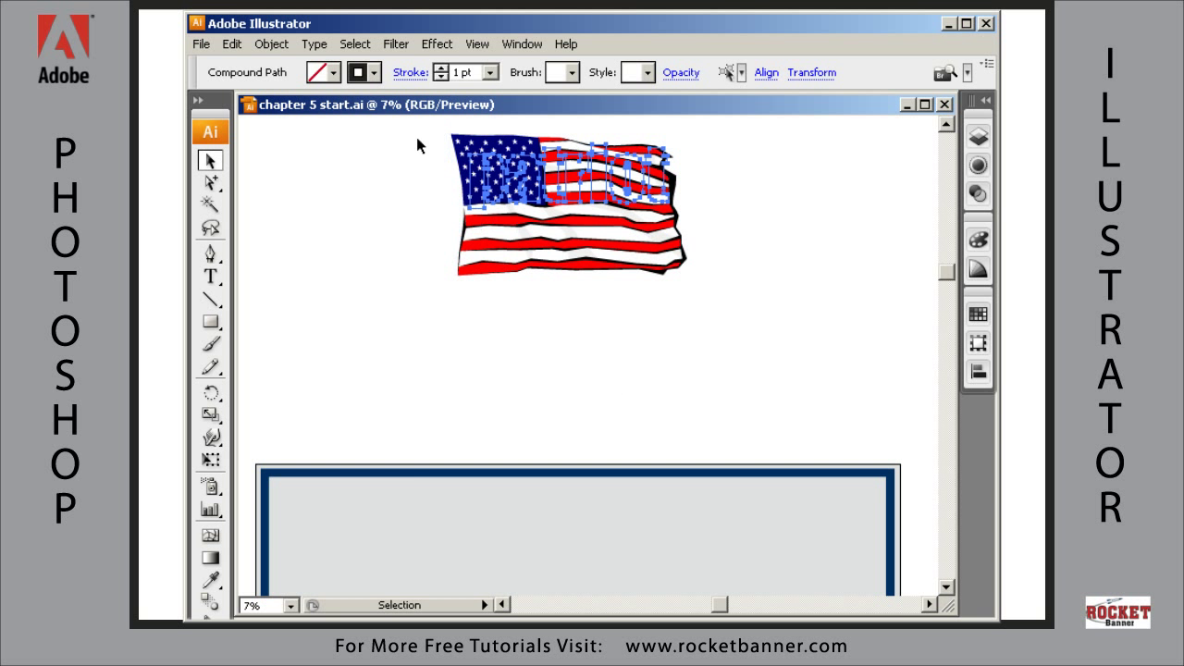
shift+click(680, 271)
Make a clipping mask so the flag fills the 'patriot' letters
click(272, 44)
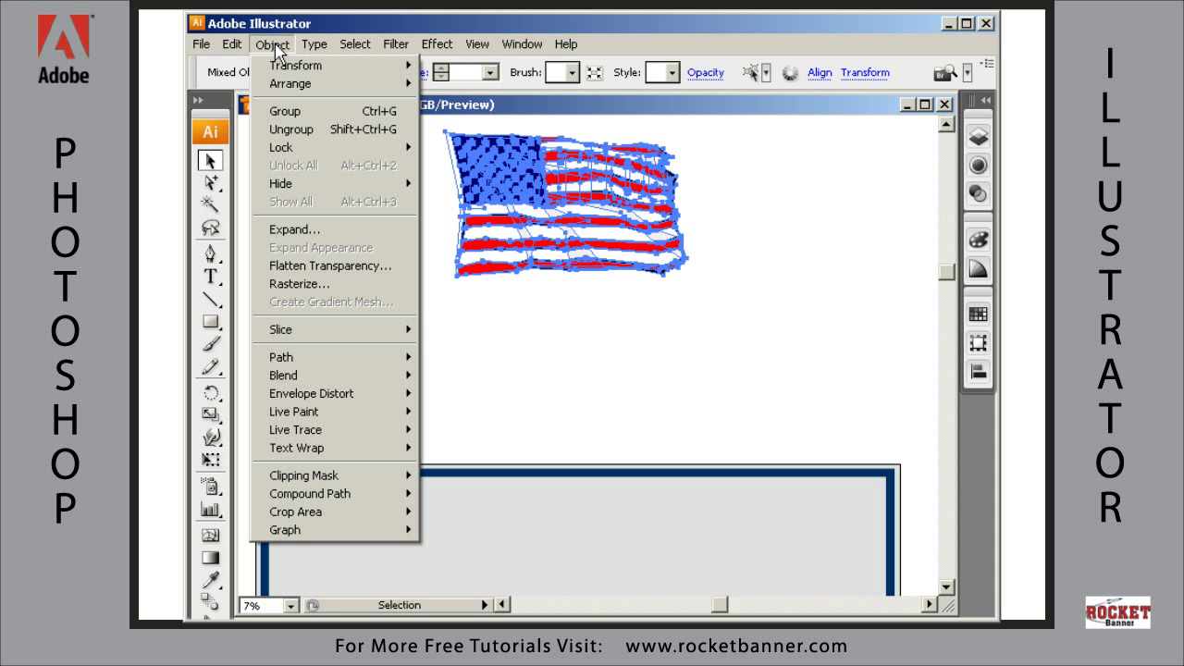
mouse_move(306, 475)
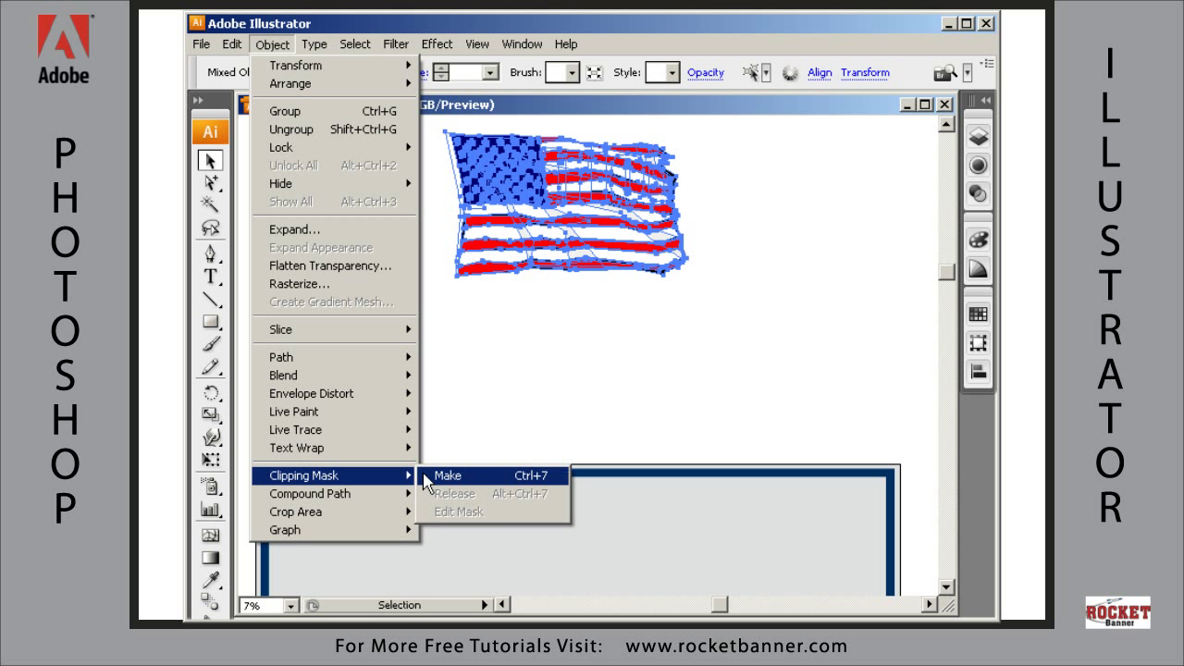
click(444, 476)
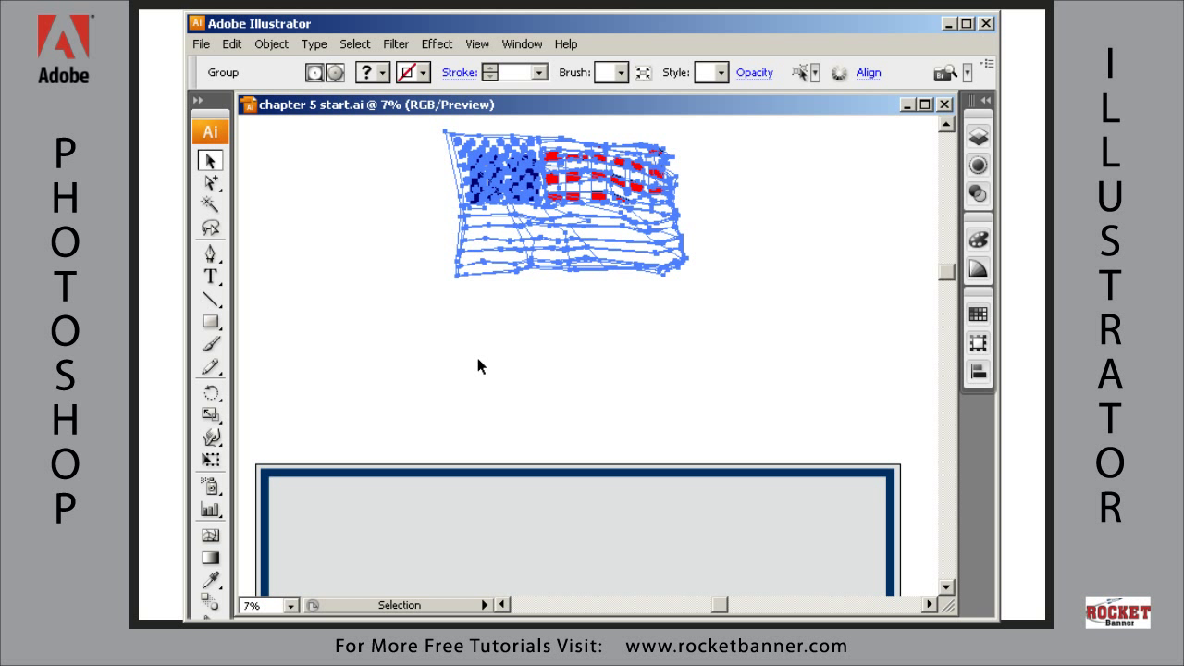
click(478, 366)
Move the flag-filled 'patriot' group down toward the top of the banner
key(space)
drag(674, 296, 688, 339)
key(space)
click(656, 198)
drag(596, 176, 562, 361)
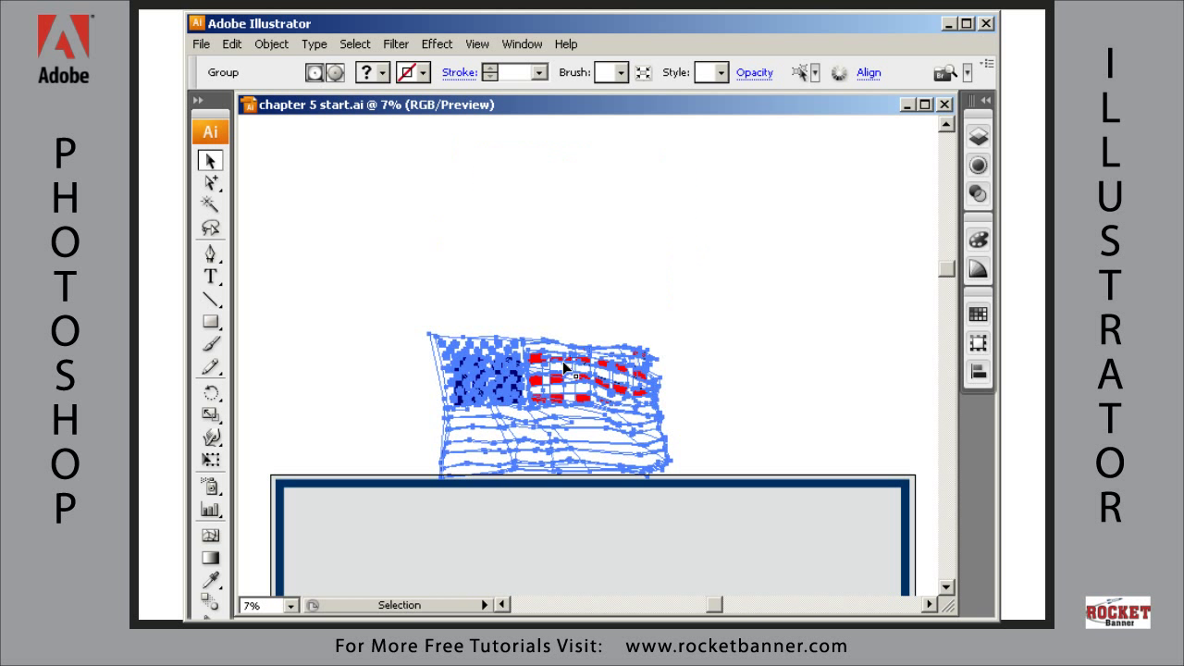
key(space)
drag(786, 386, 828, 175)
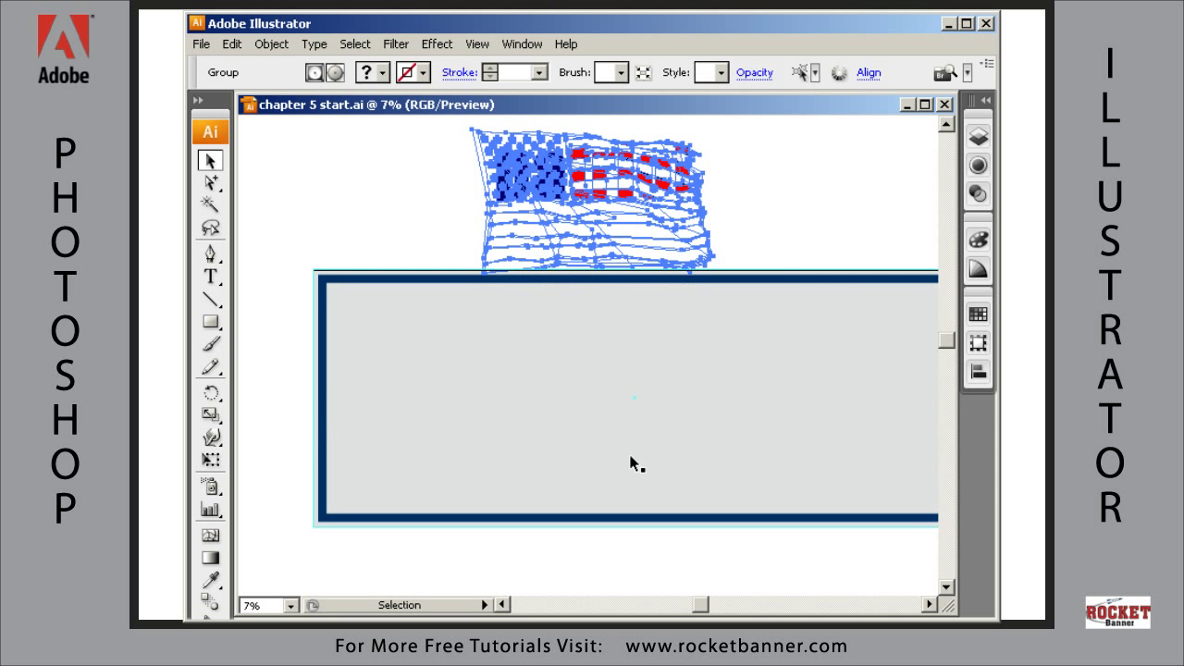
Lock the background layer in the Layers panel
click(978, 137)
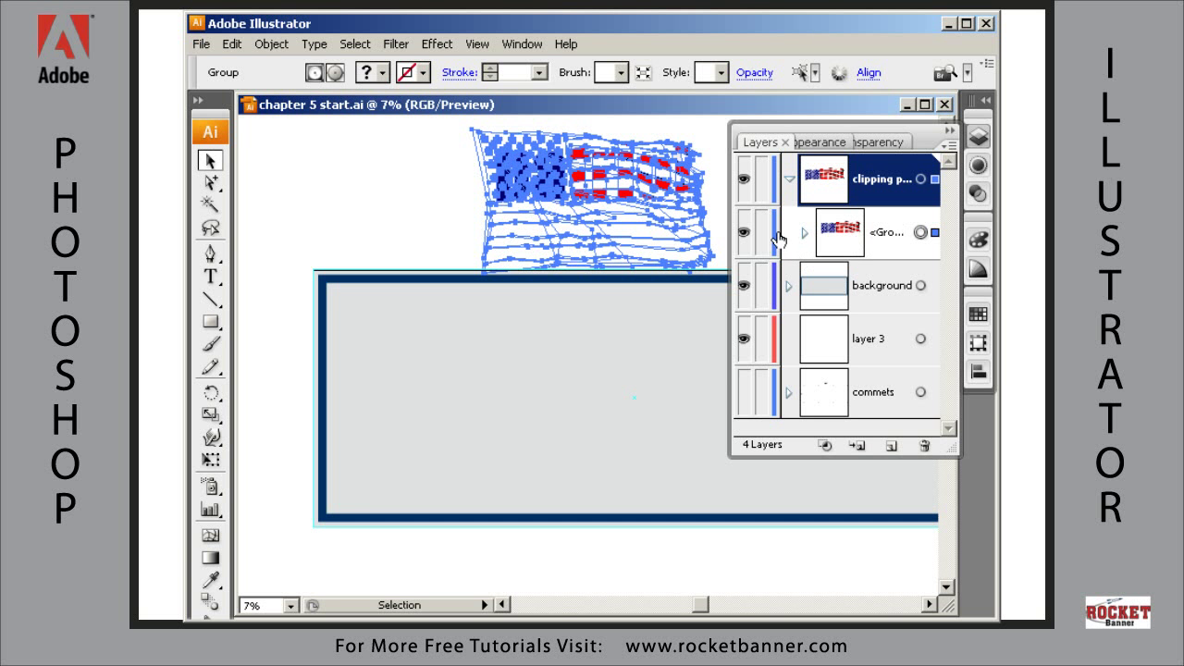
click(763, 288)
click(983, 139)
Move the flag-filled 'patriot' inside the navy-bordered banner and zoom the view
drag(647, 195, 537, 409)
key(space)
drag(697, 433, 645, 418)
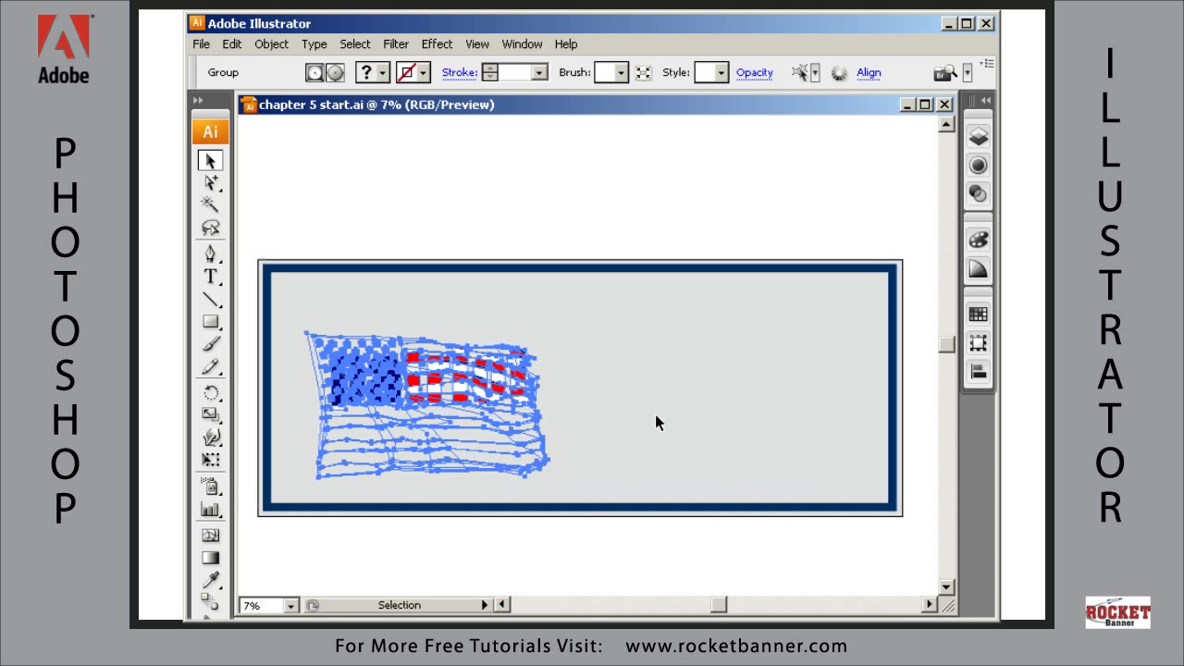
key(ctrl+alt)
scroll(656, 421, down, 1)
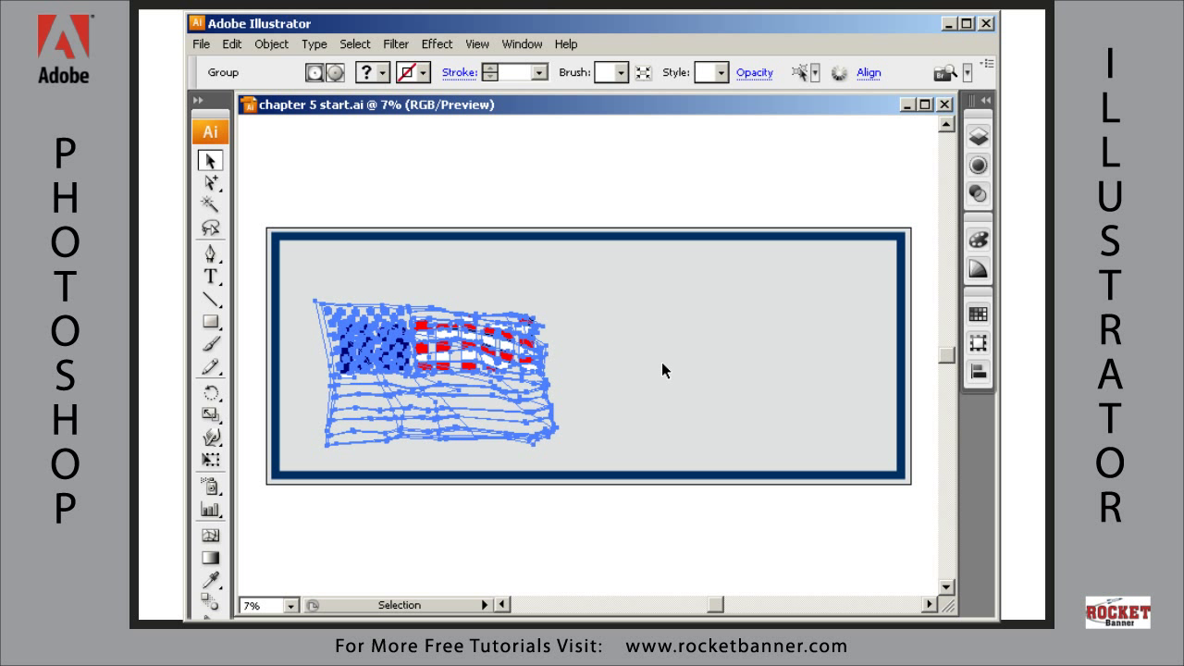
key(ctrl)
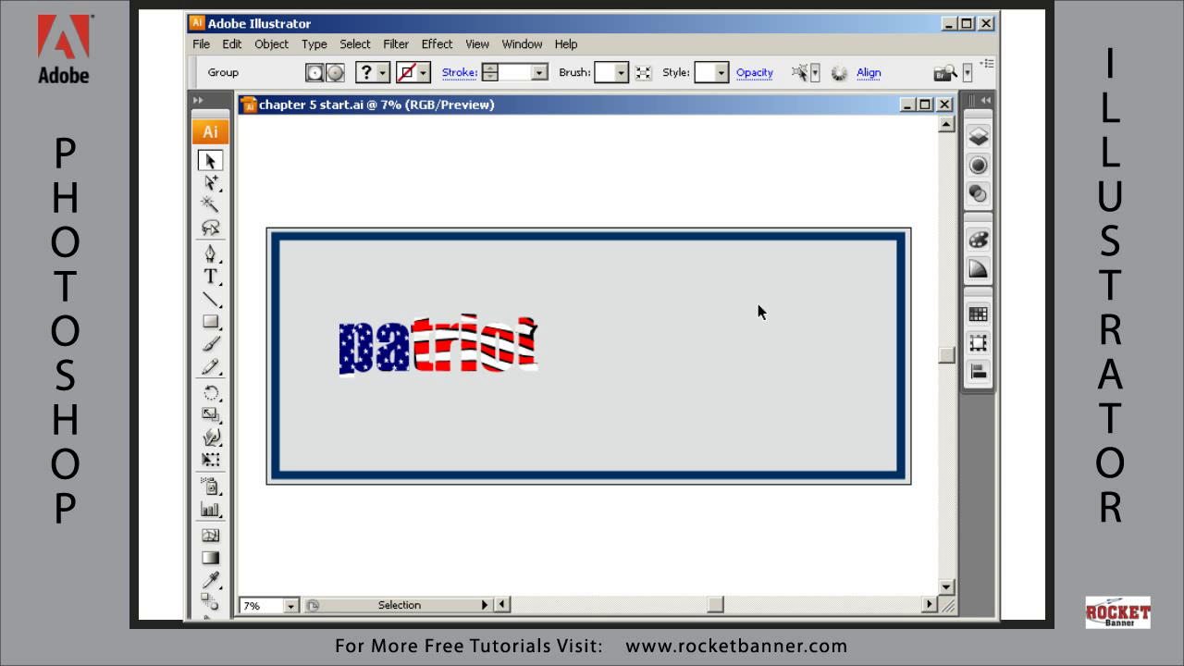
Select the 'patriot' compound path inside the clipping group via Layers
mouse_move(411, 320)
mouse_down()
mouse_move(535, 329)
mouse_move(552, 407)
mouse_move(519, 446)
mouse_up()
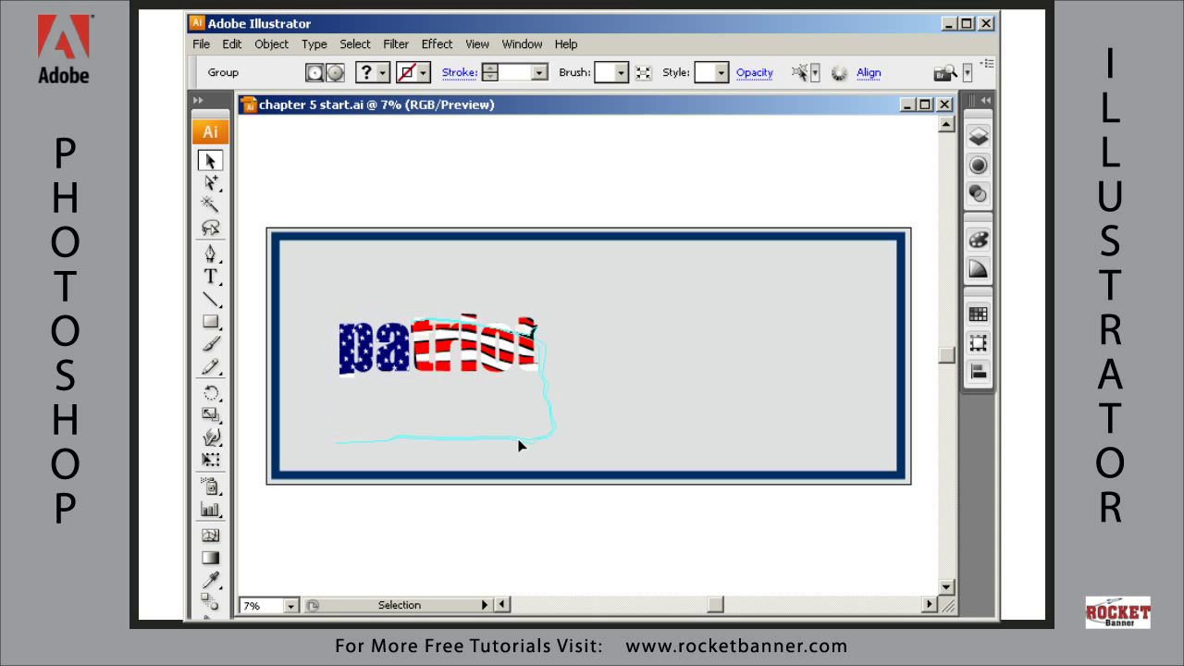
click(978, 137)
click(805, 232)
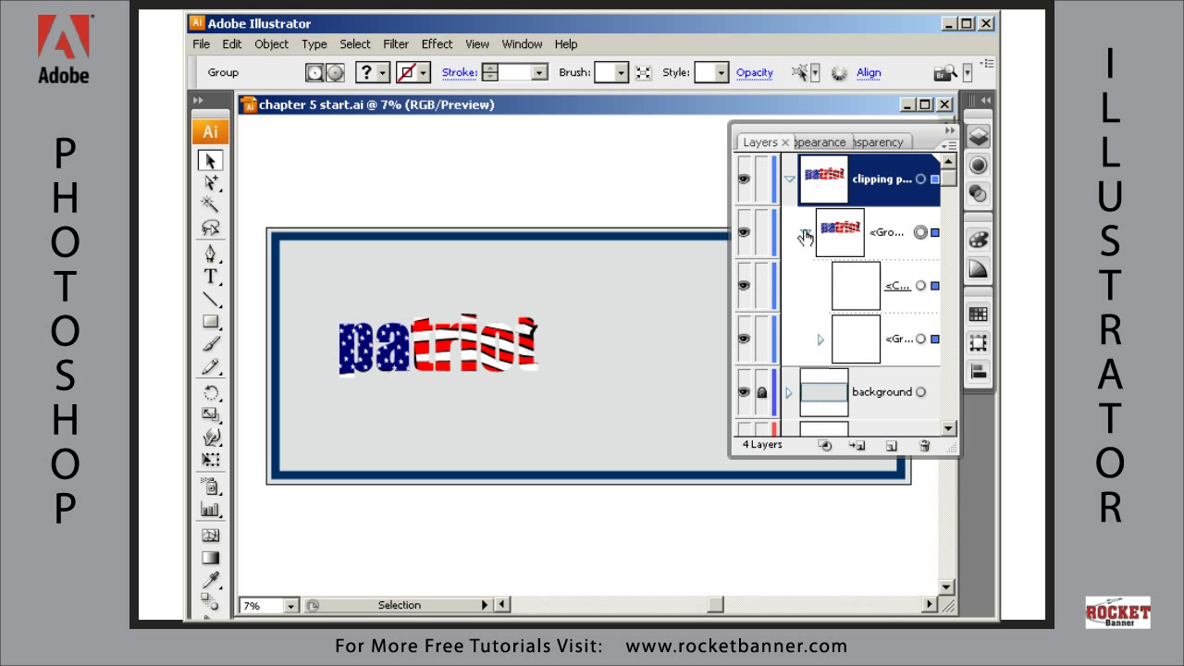
click(923, 286)
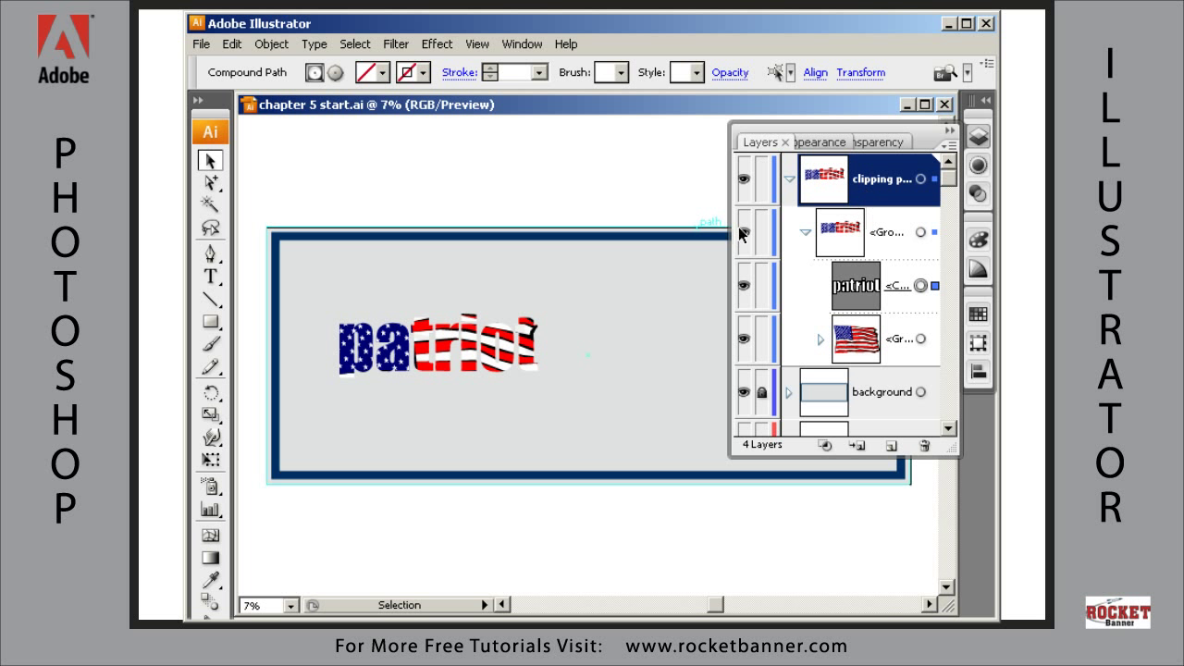
Give the 'patriot' outline a black 30 pt stroke
click(411, 74)
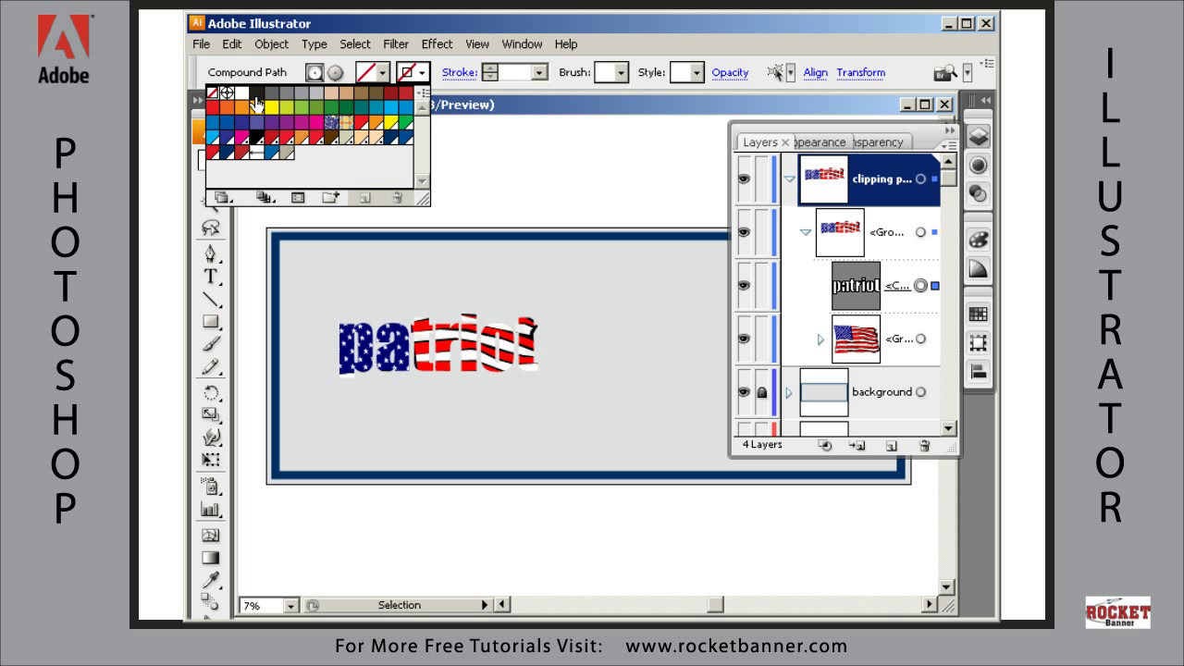
click(256, 93)
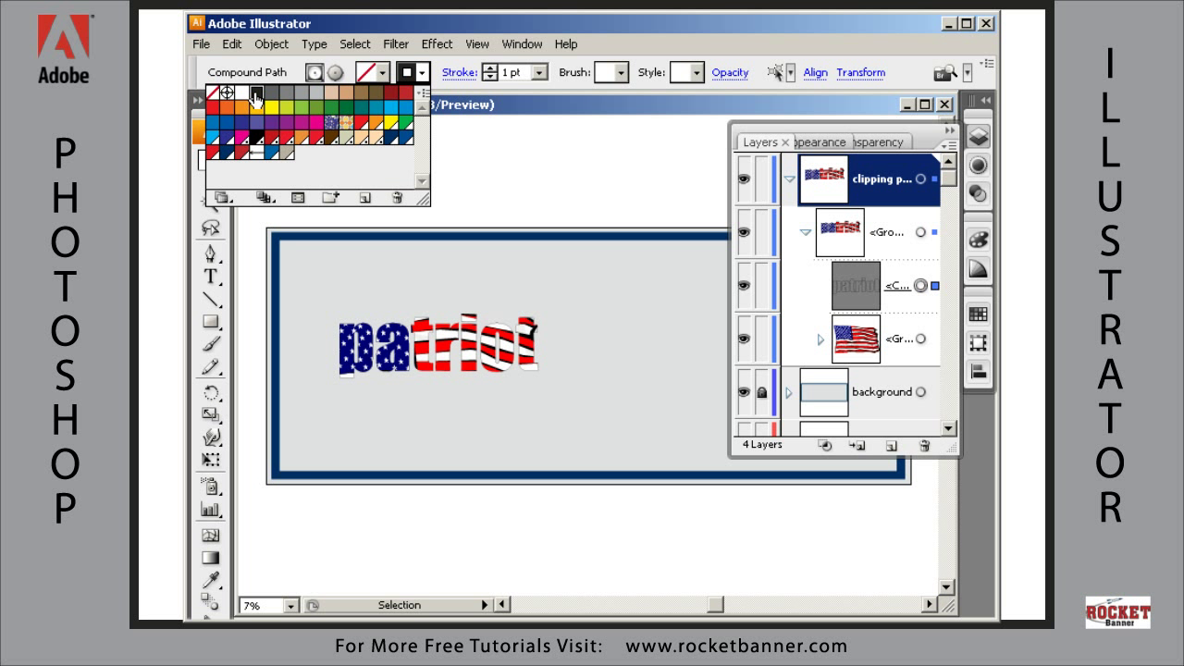
click(539, 73)
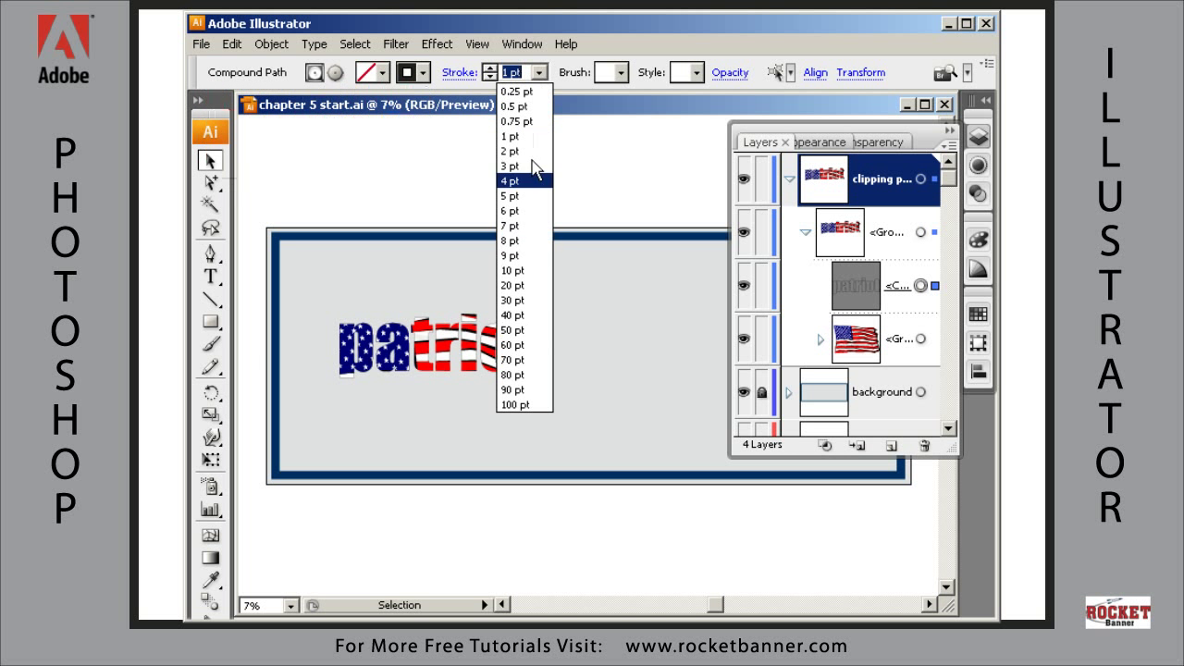
click(523, 315)
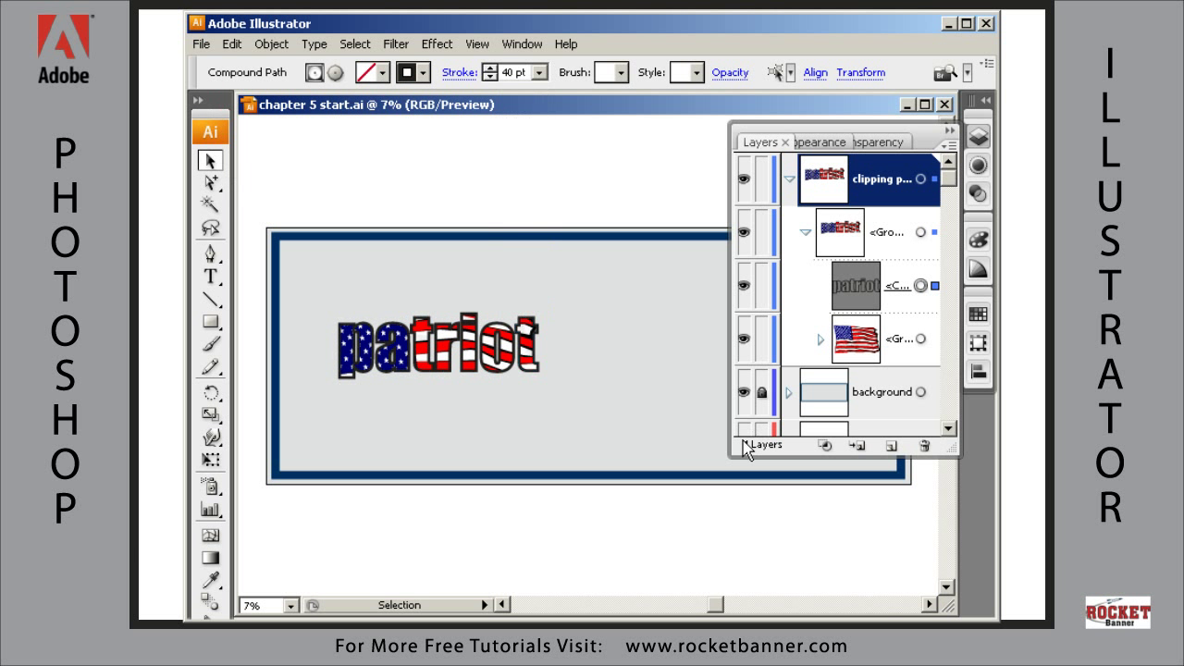
click(540, 73)
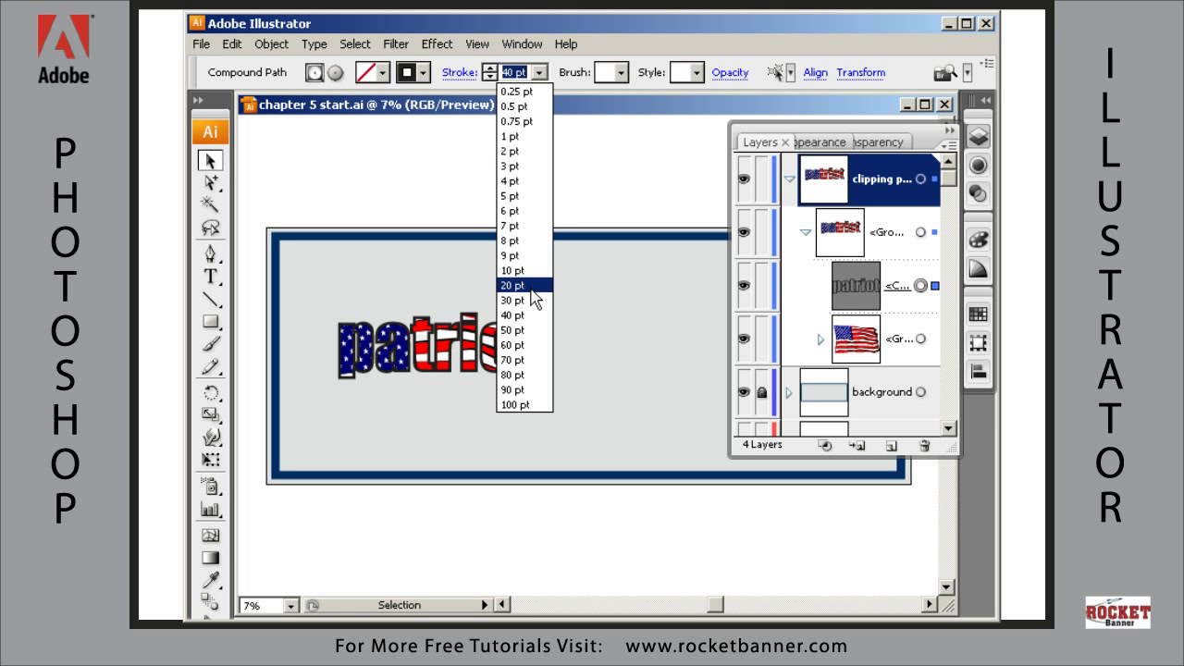
click(523, 301)
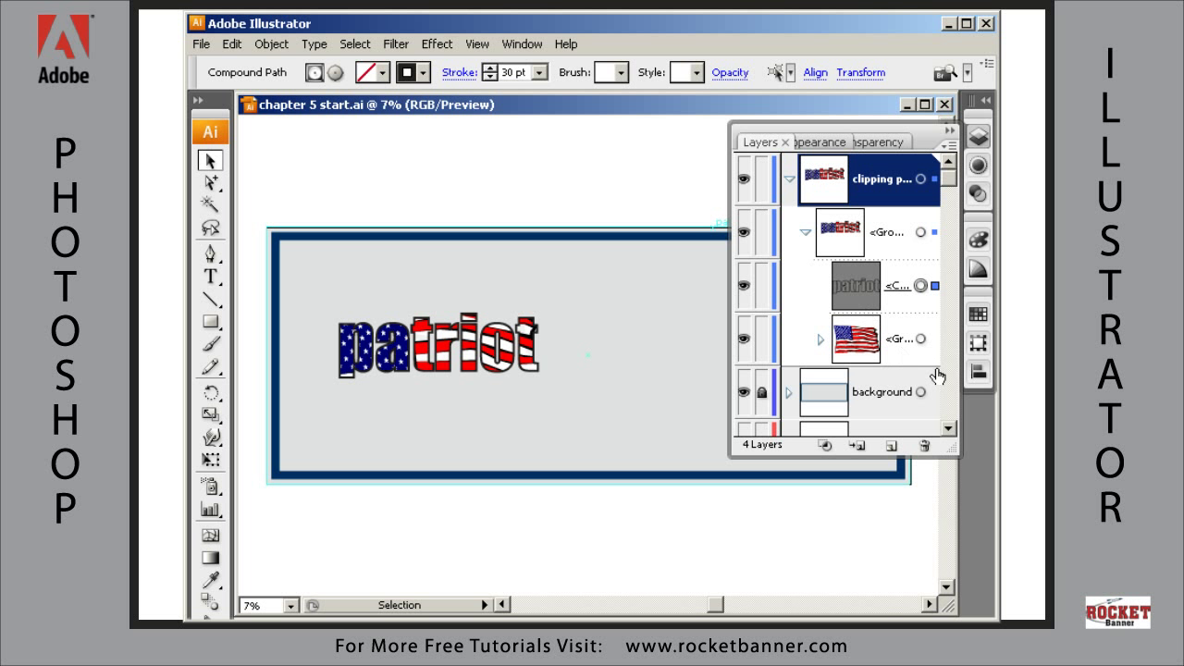
click(922, 339)
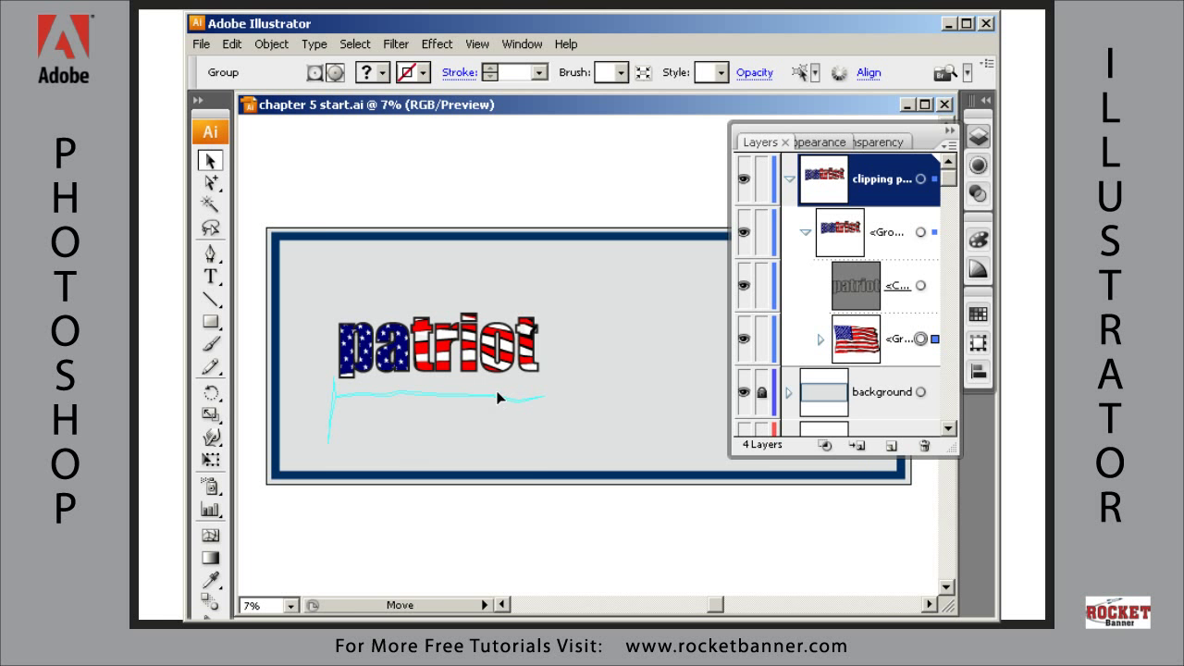
Shift the flag behind the letters, then stretch the patriot group taller and wider with Free Transform
drag(500, 395, 541, 457)
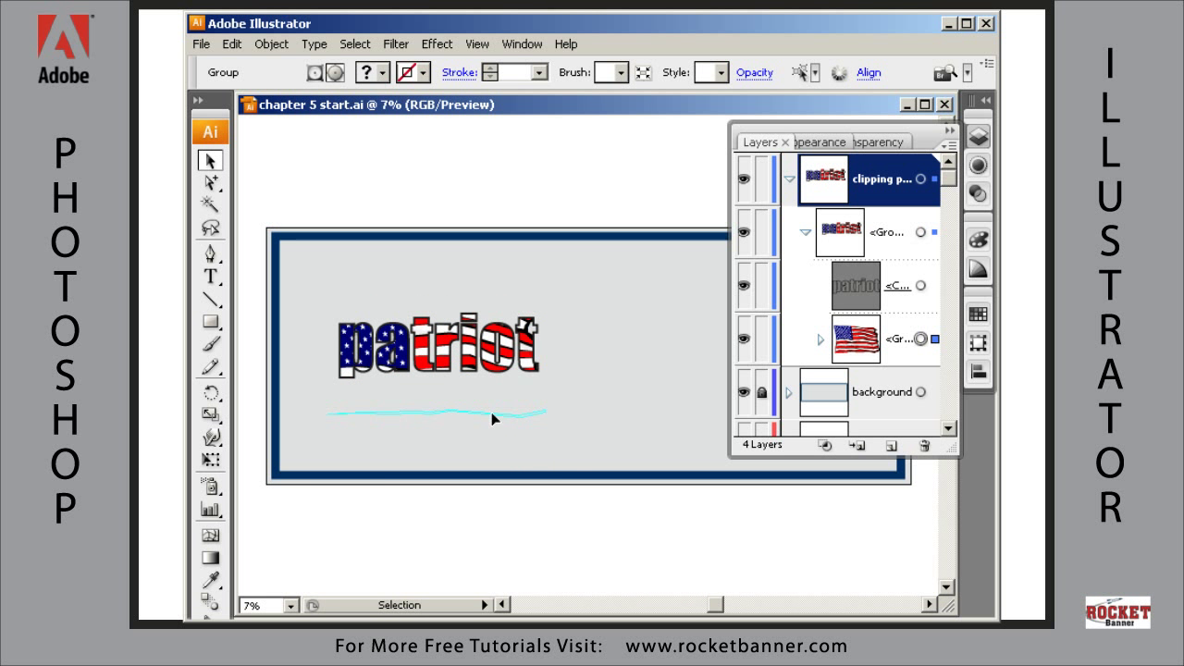
drag(491, 416, 437, 387)
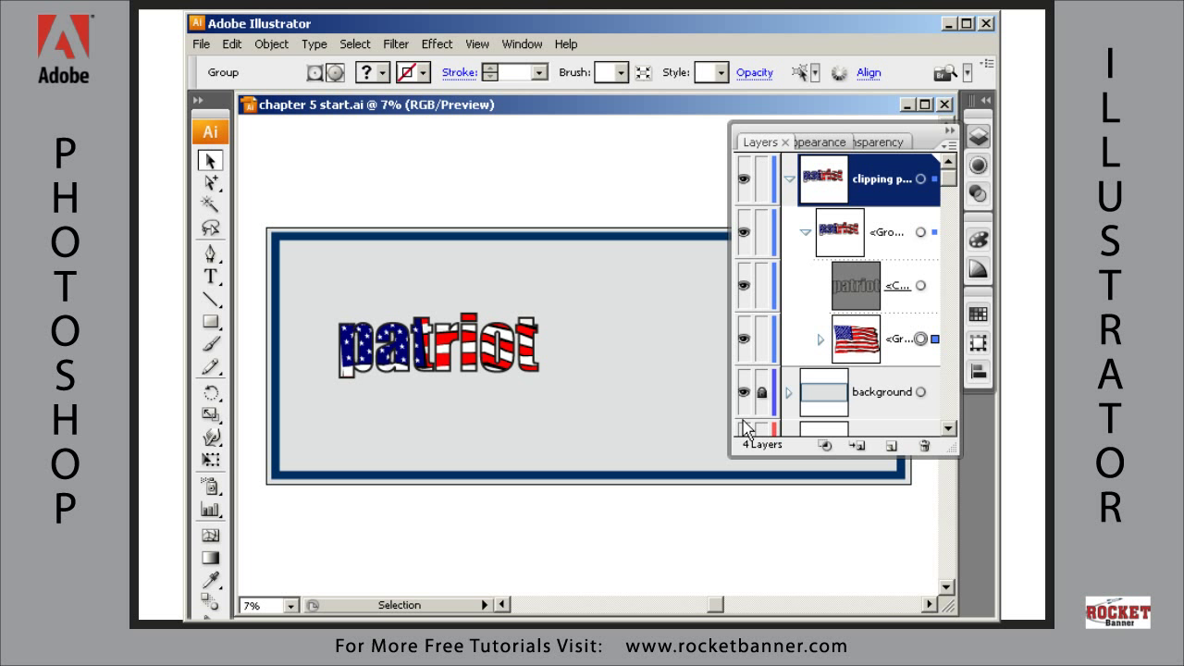
key(e)
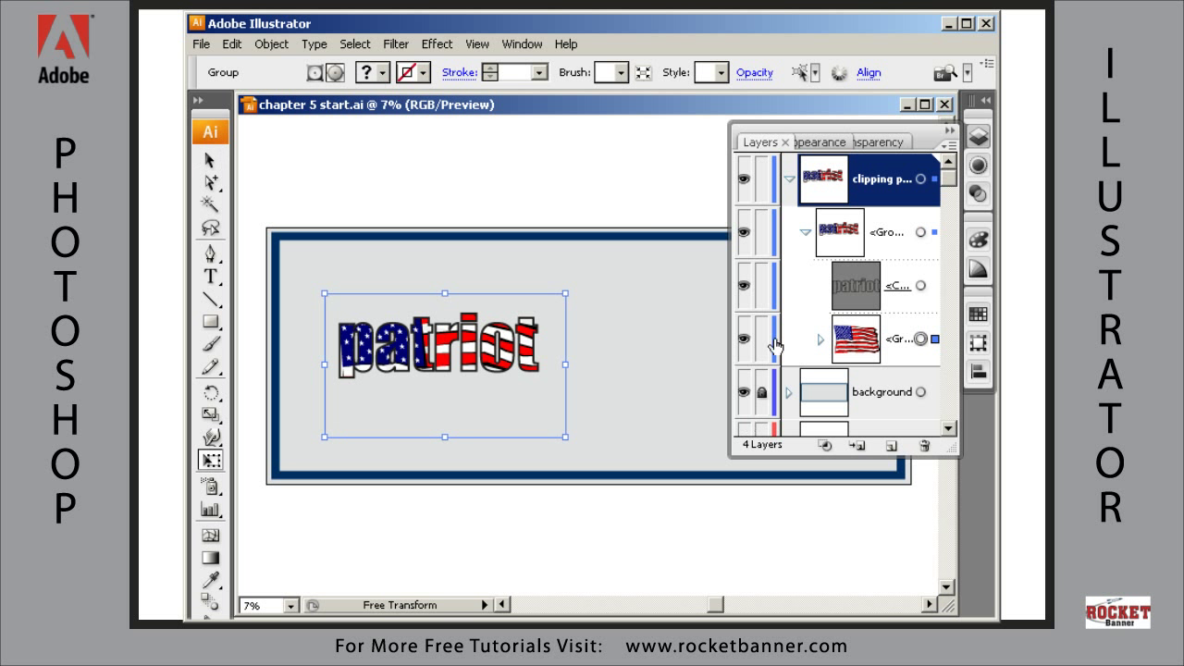
drag(448, 293, 446, 280)
drag(567, 361, 581, 358)
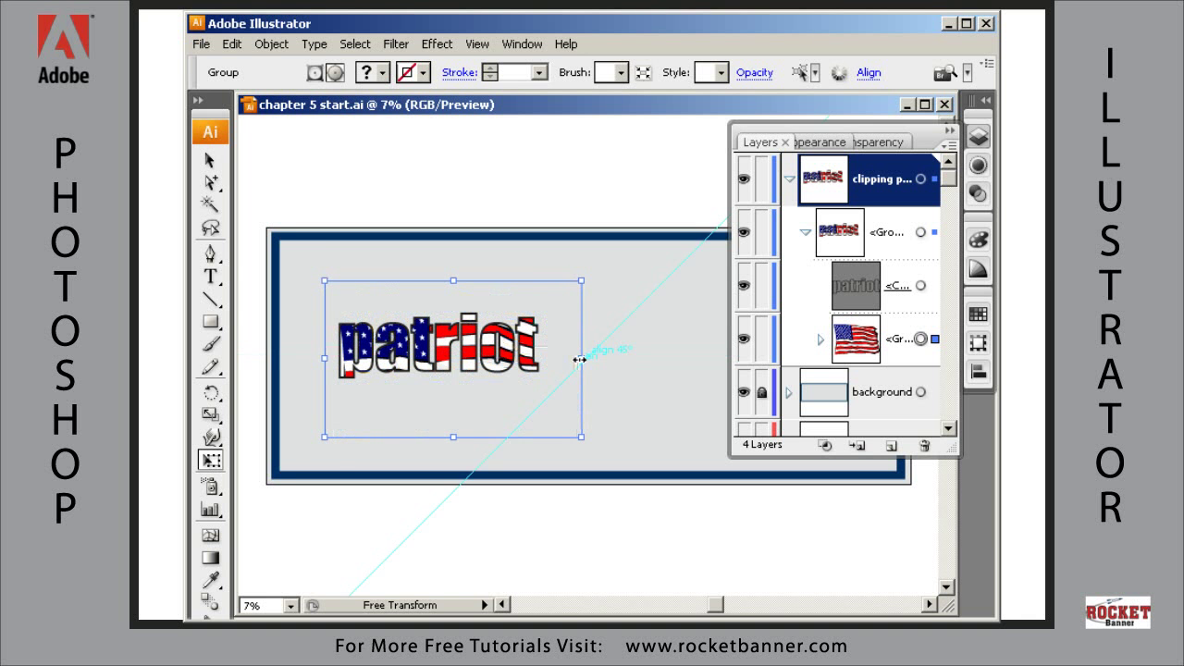
drag(333, 447, 318, 451)
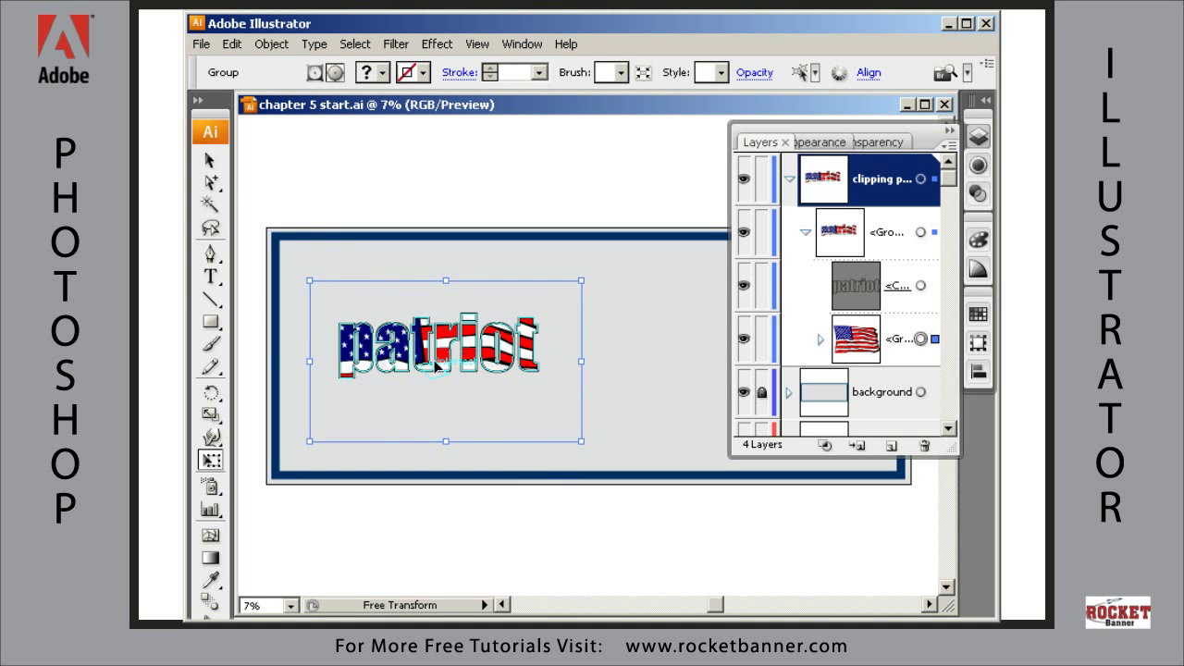
drag(429, 382, 462, 405)
Enlarge the flag inside the clipping mask toward the upper right, reposition it, then deselect
click(474, 388)
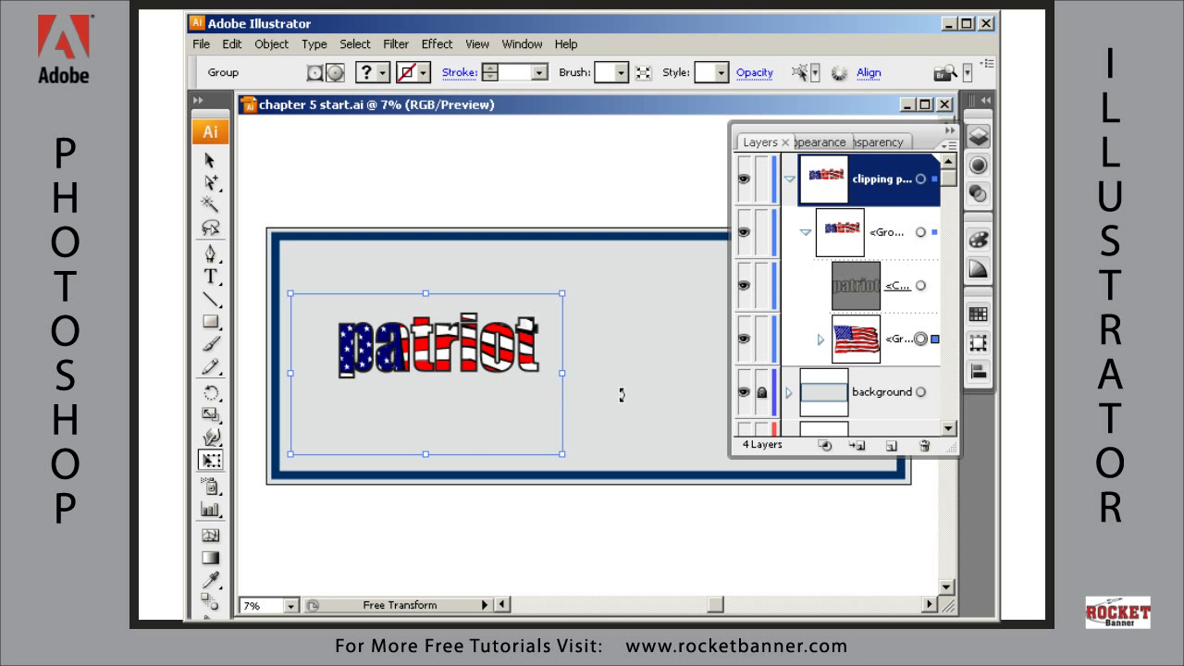
drag(563, 295, 569, 285)
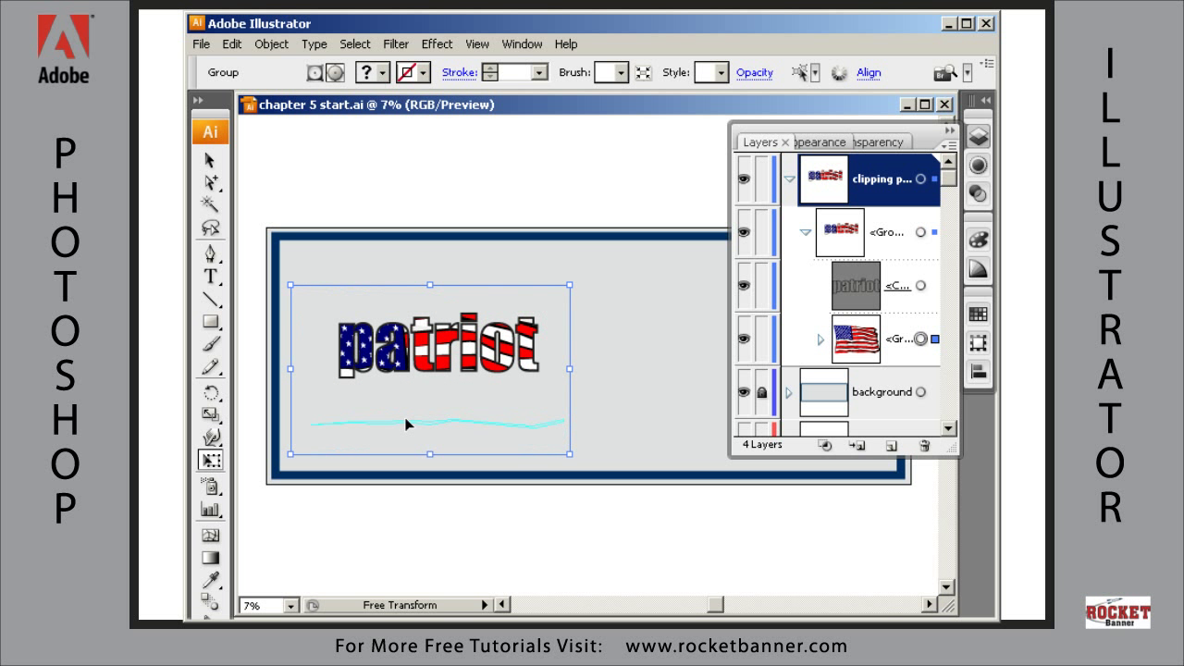
drag(410, 419, 415, 415)
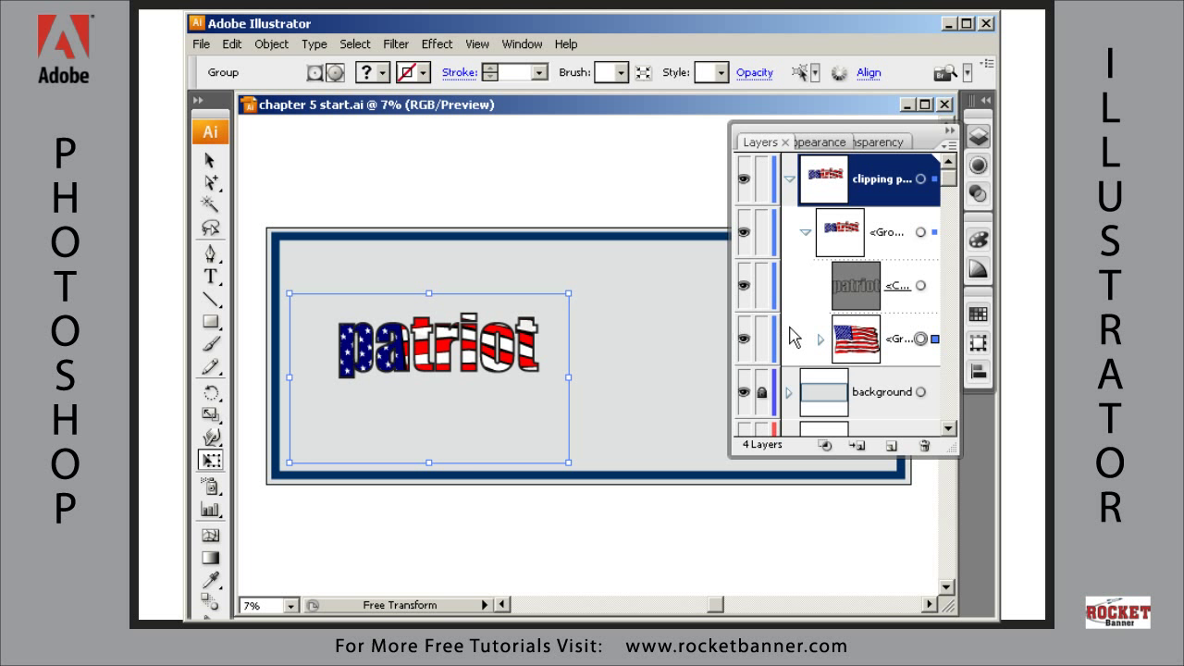
key(v)
click(620, 135)
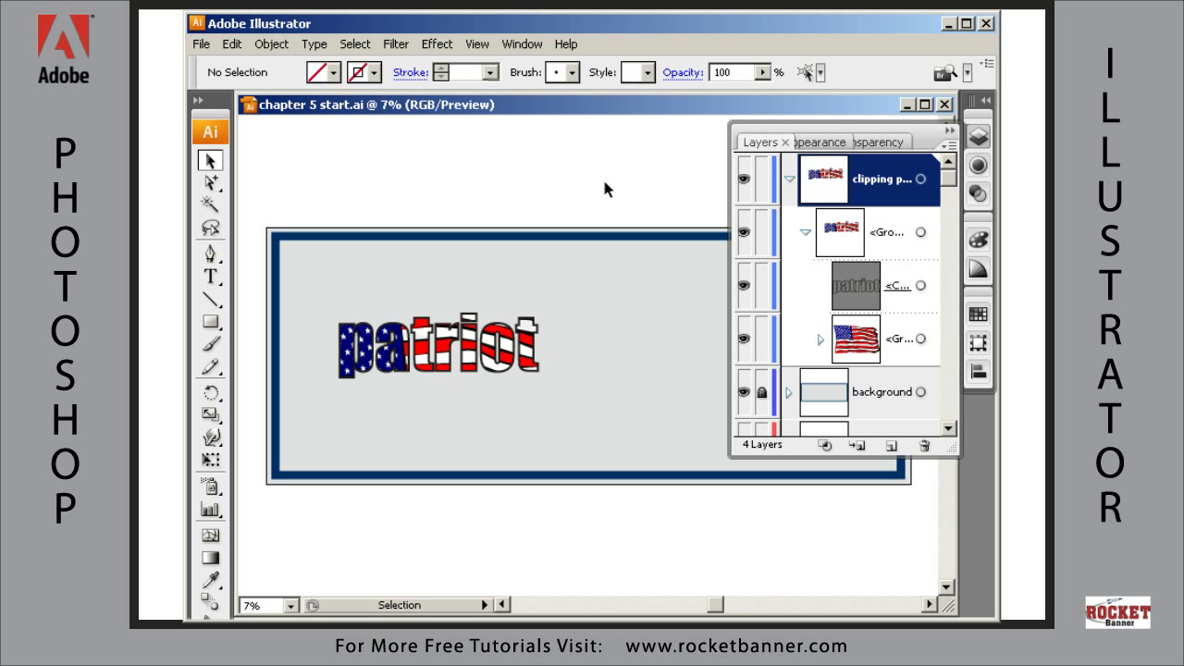
Collapse the clipping path layer and target the whole clipped group in the Layers panel
click(978, 137)
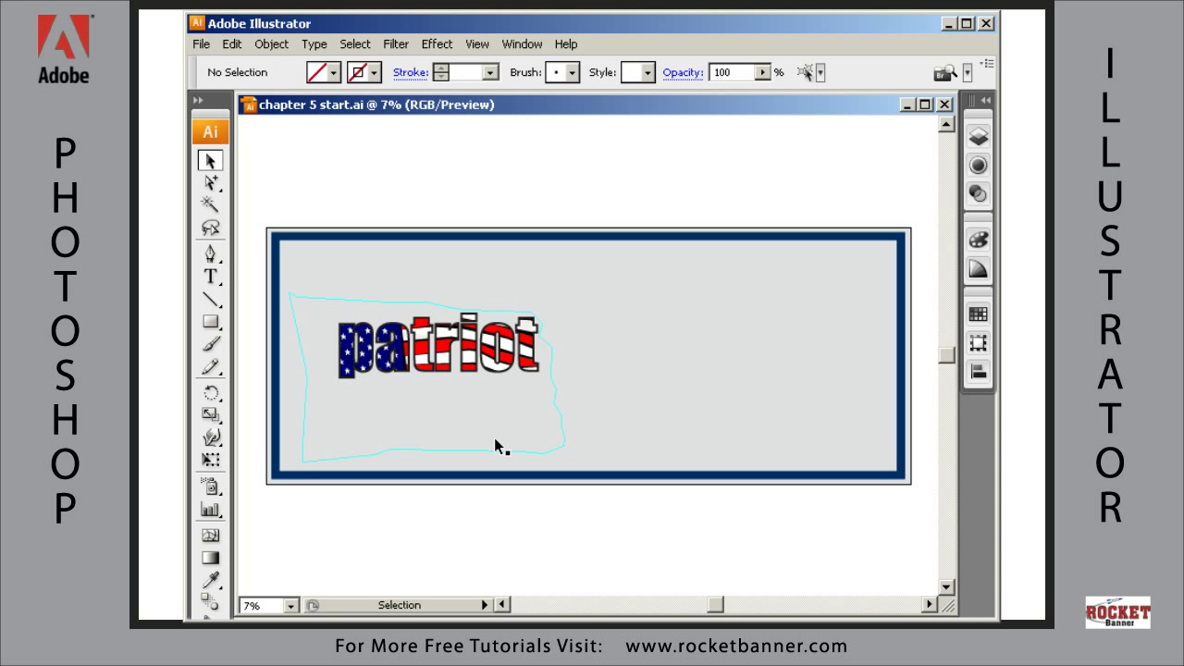
click(978, 136)
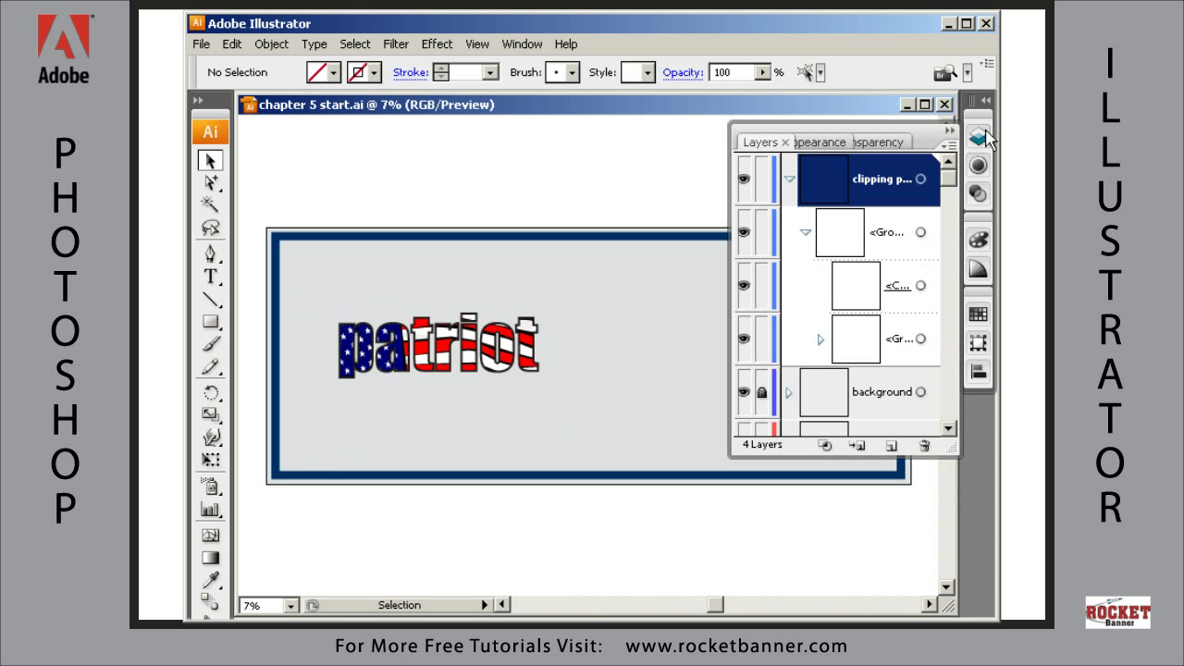
click(789, 179)
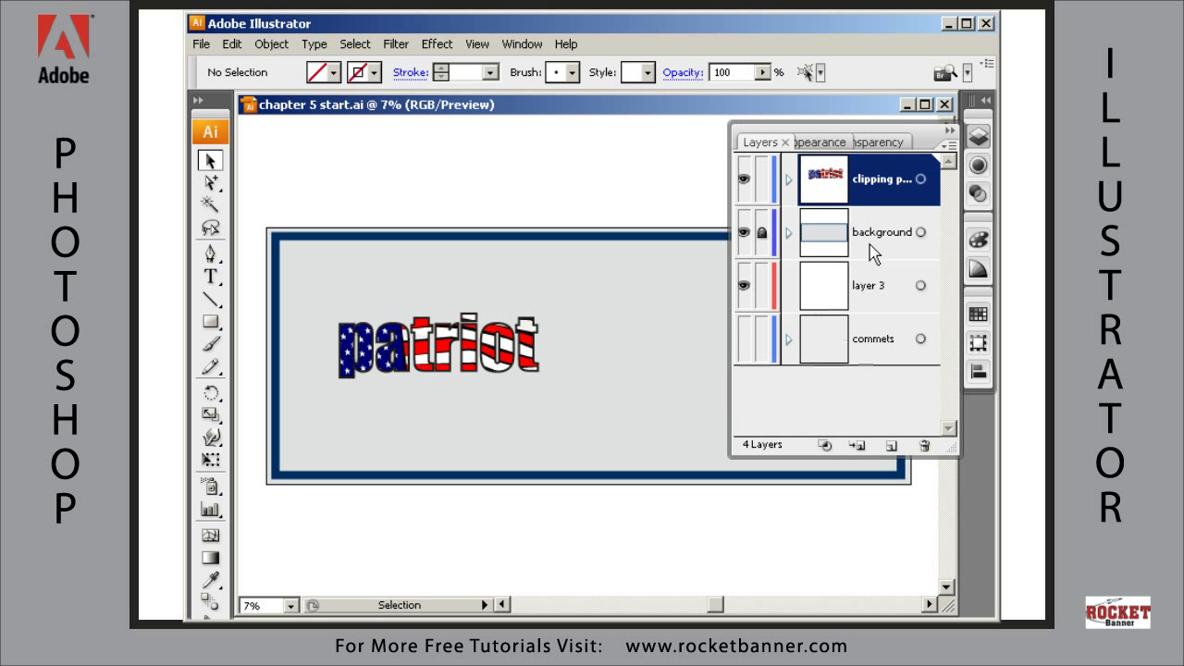
click(934, 181)
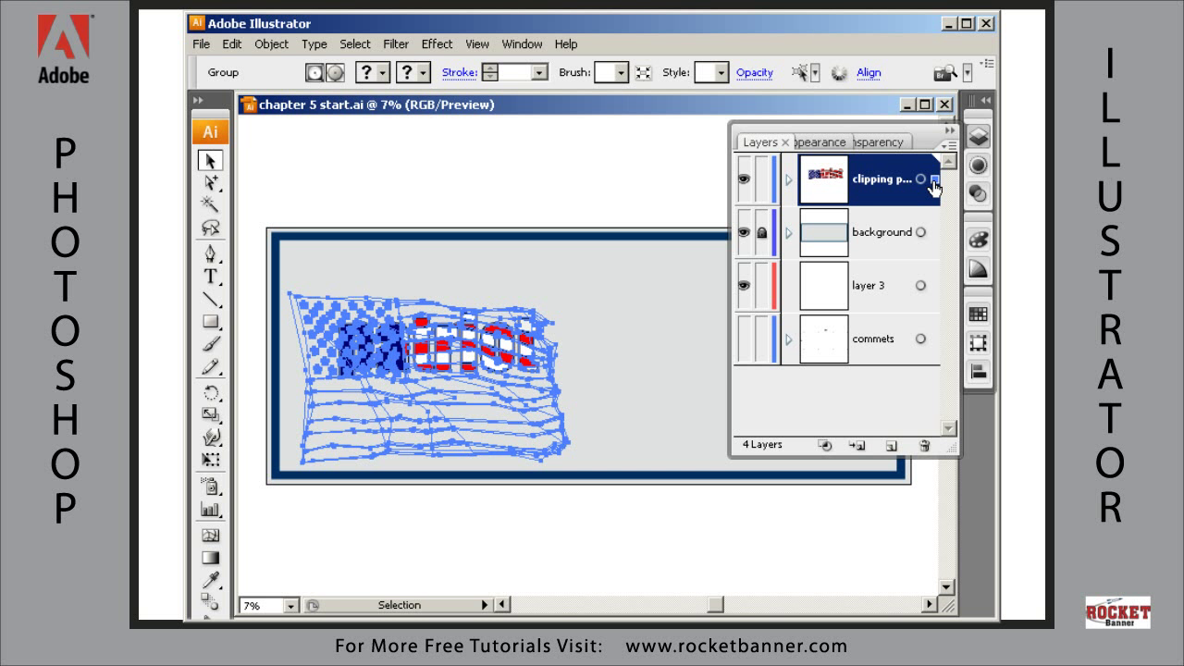
Scale the flag-filled patriot word up from its corners with Free Transform
key(e)
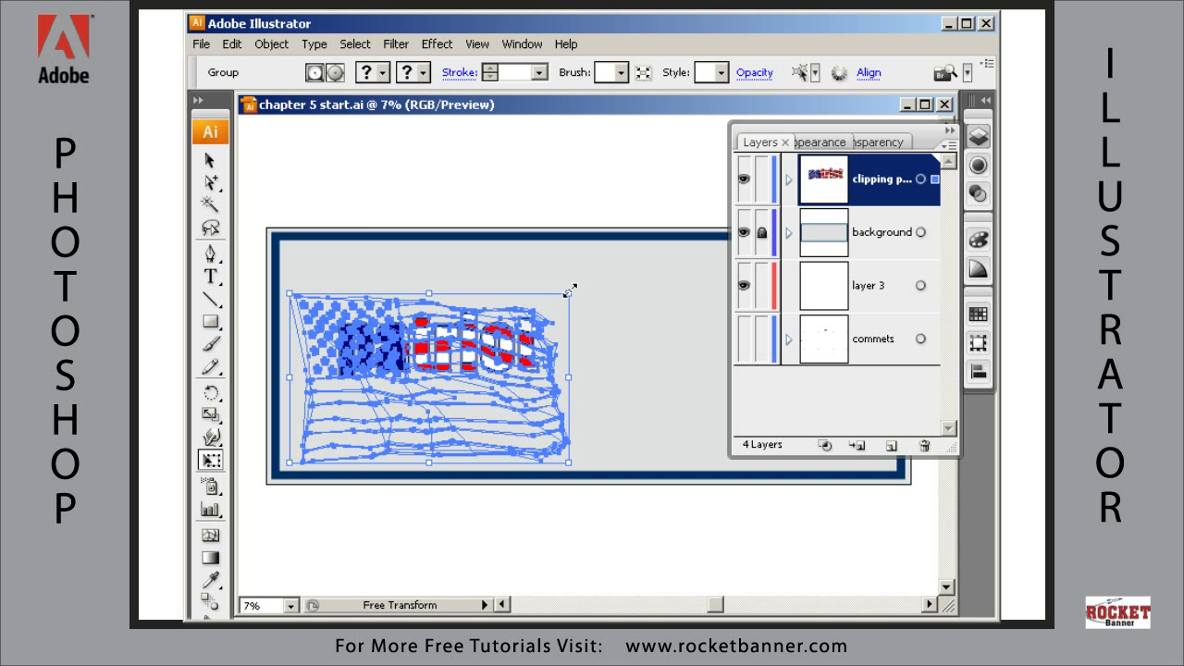
drag(568, 293, 700, 214)
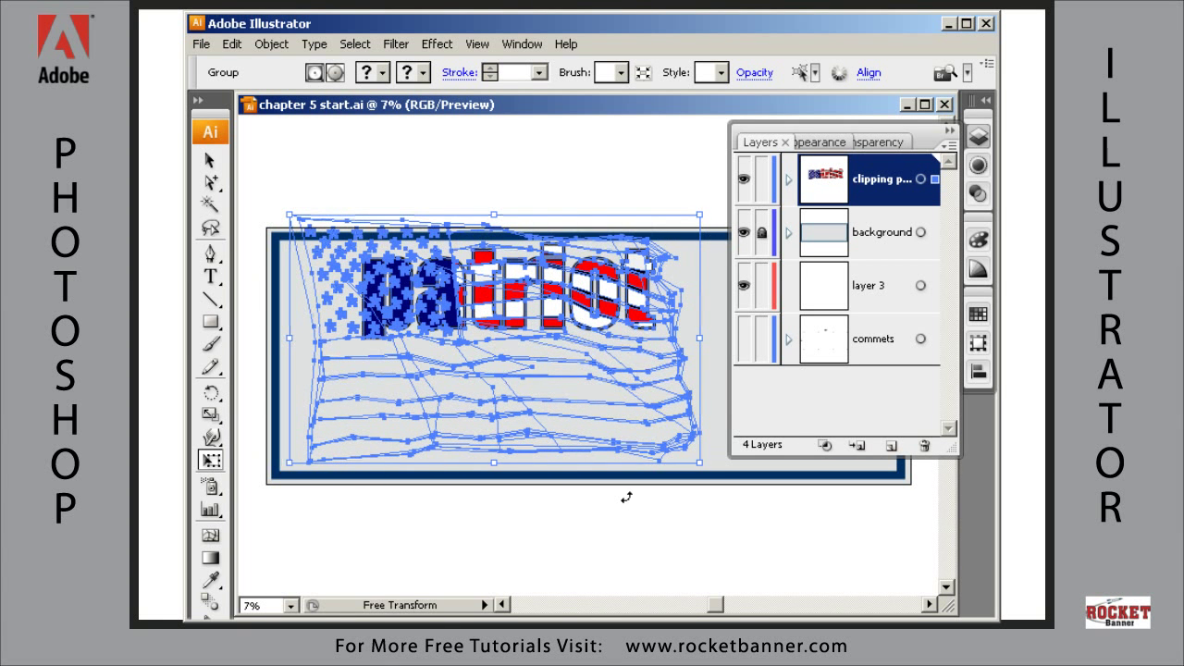
click(978, 137)
drag(699, 462, 799, 539)
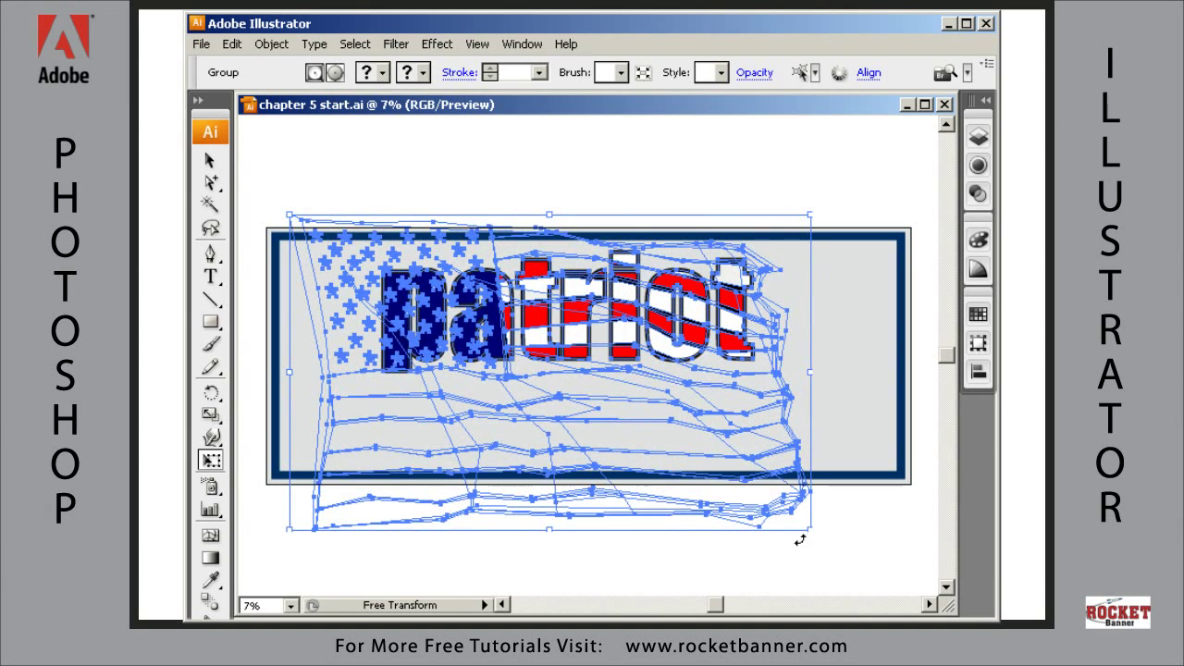
drag(812, 213, 852, 190)
Fine-tune the word's size and position inside the navy-bordered banner, then deselect
drag(723, 336, 688, 346)
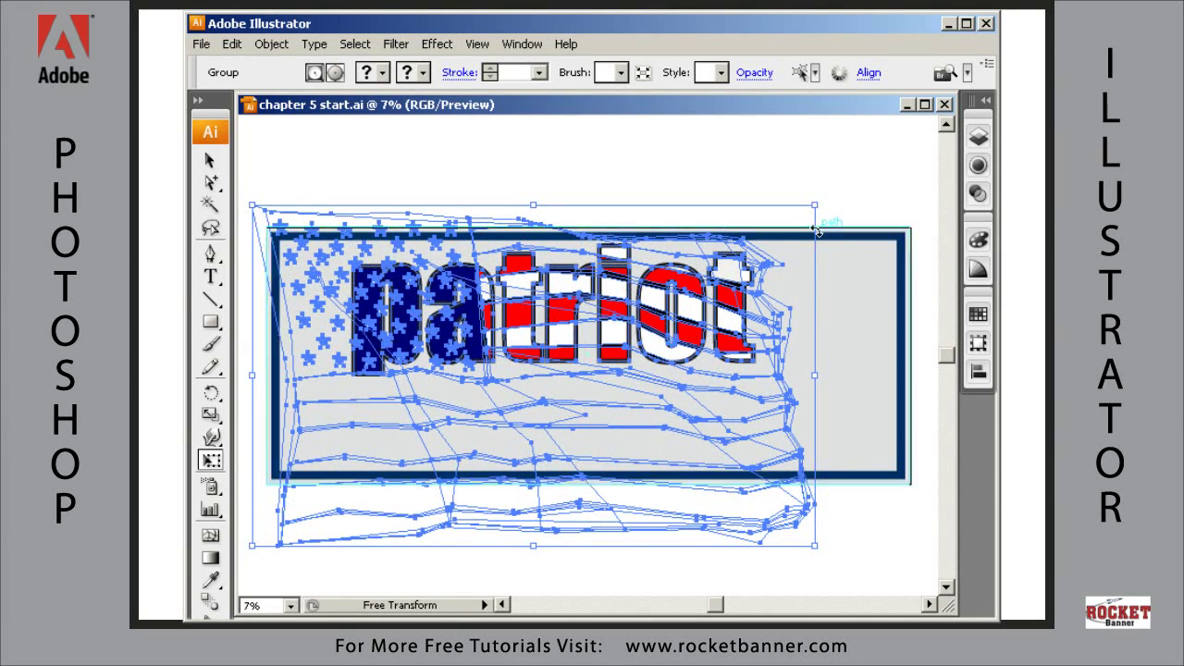
drag(815, 205, 825, 199)
drag(673, 370, 660, 390)
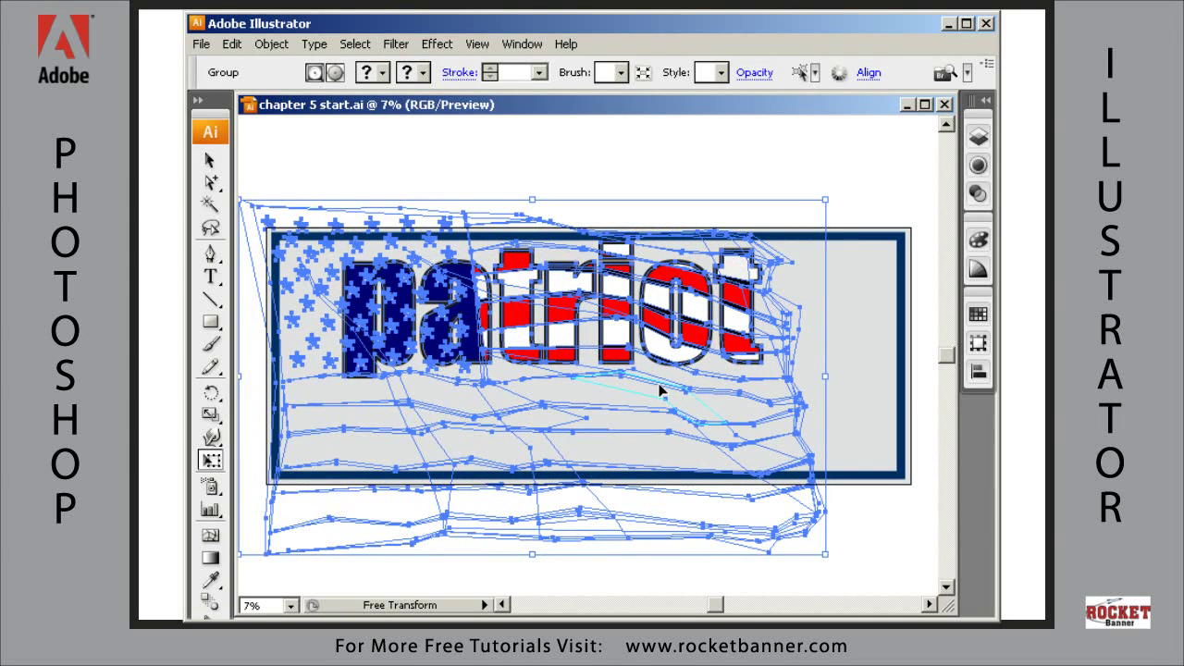
drag(660, 390, 659, 403)
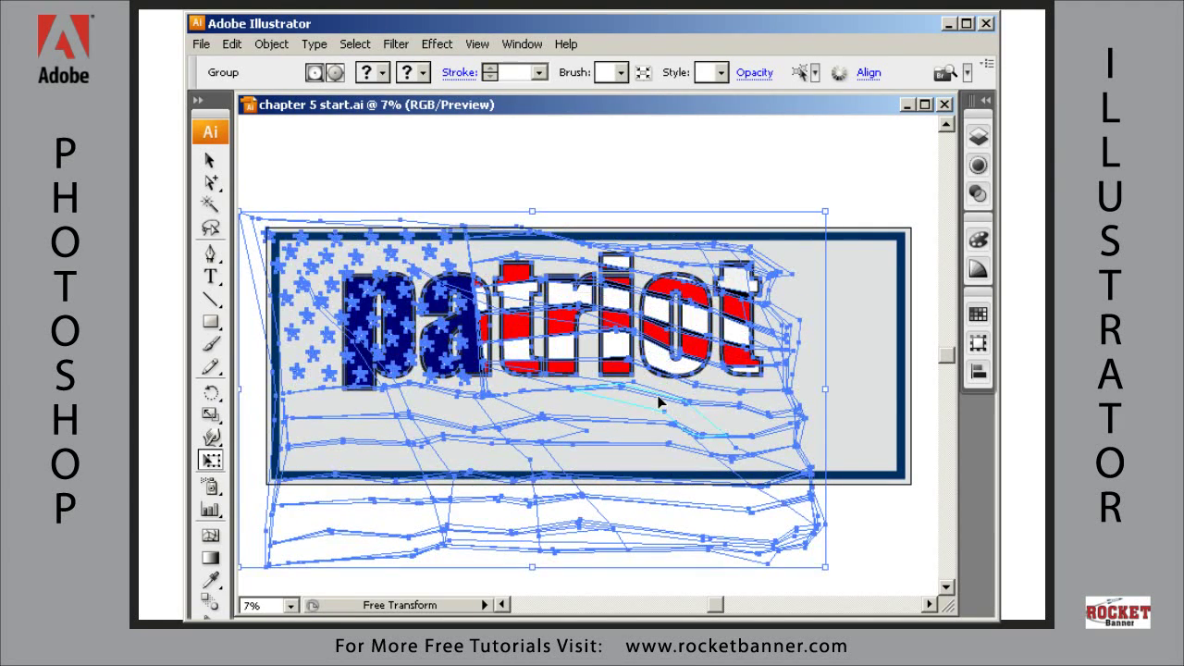
key(v)
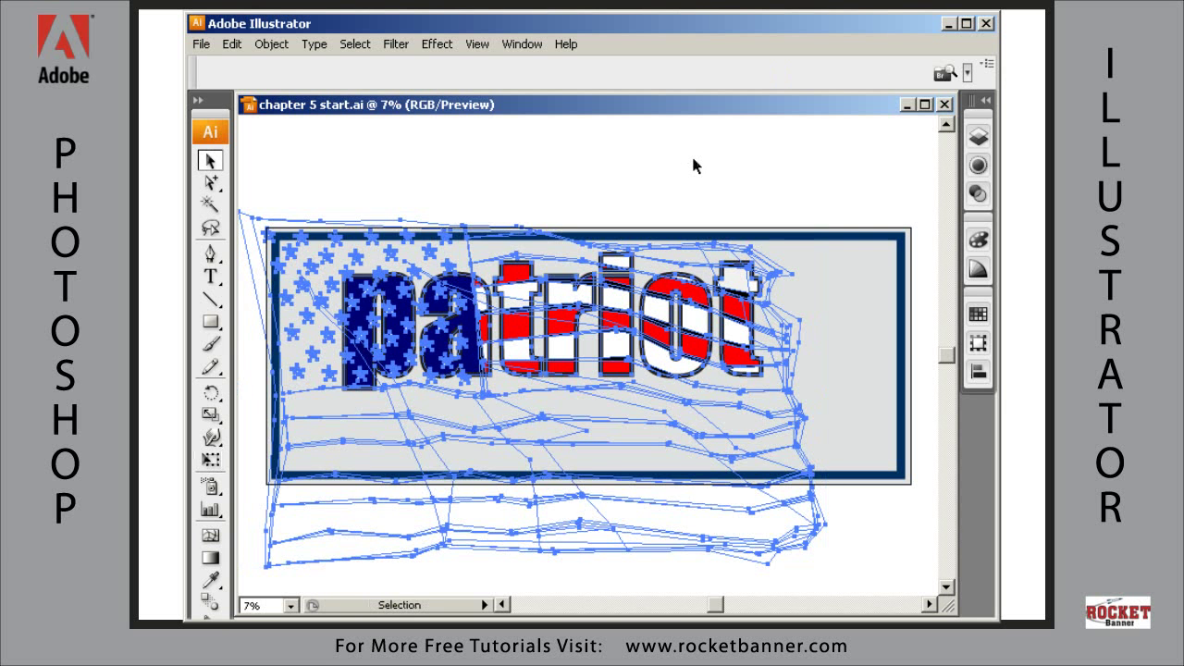
click(695, 165)
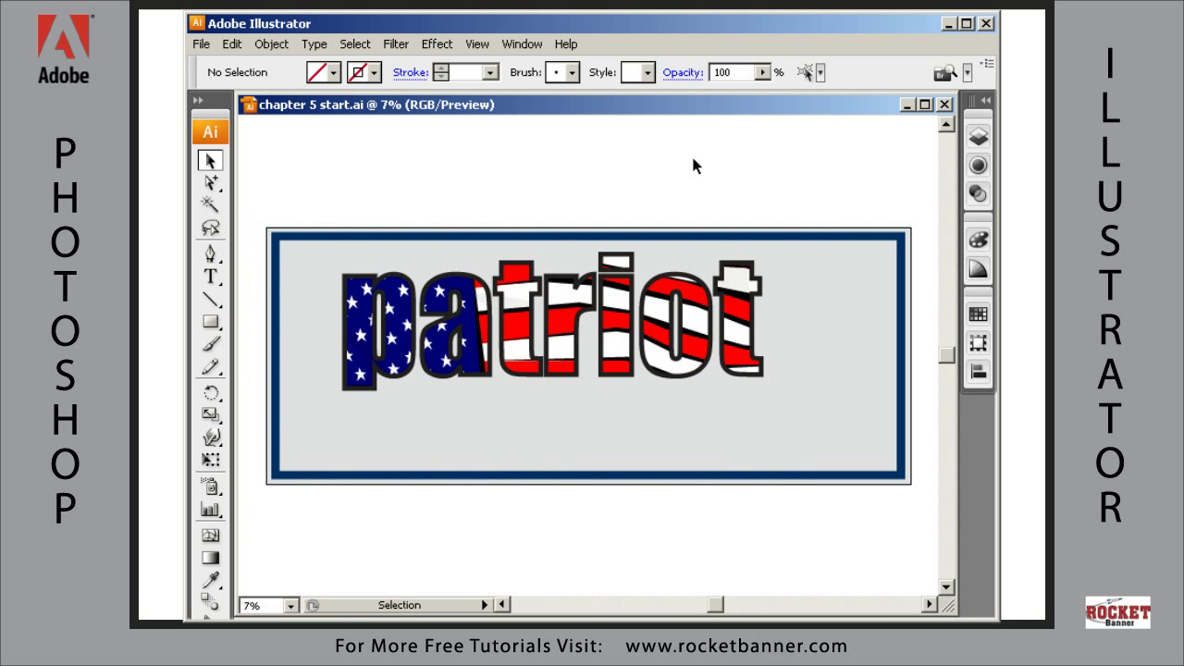